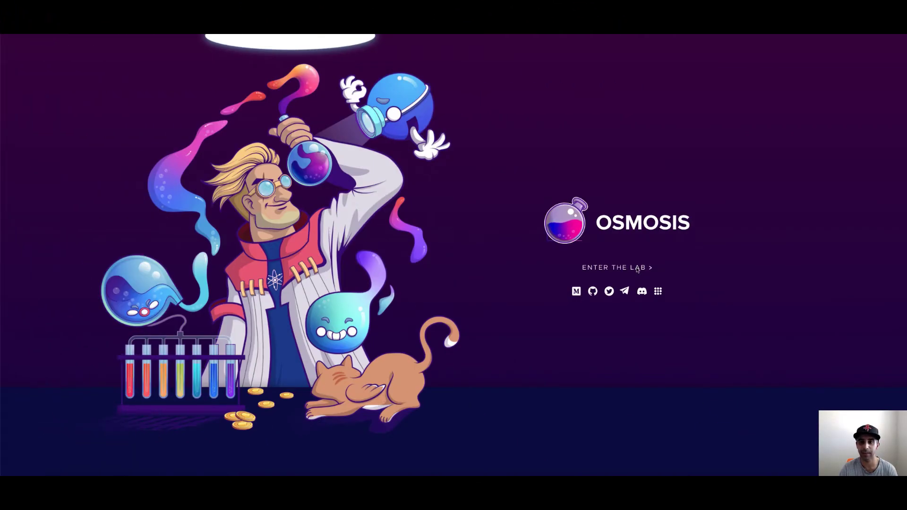
# Enter the Osmosis lab and connect a wallet through the Keplr browser extension
pyautogui.click(637, 269)
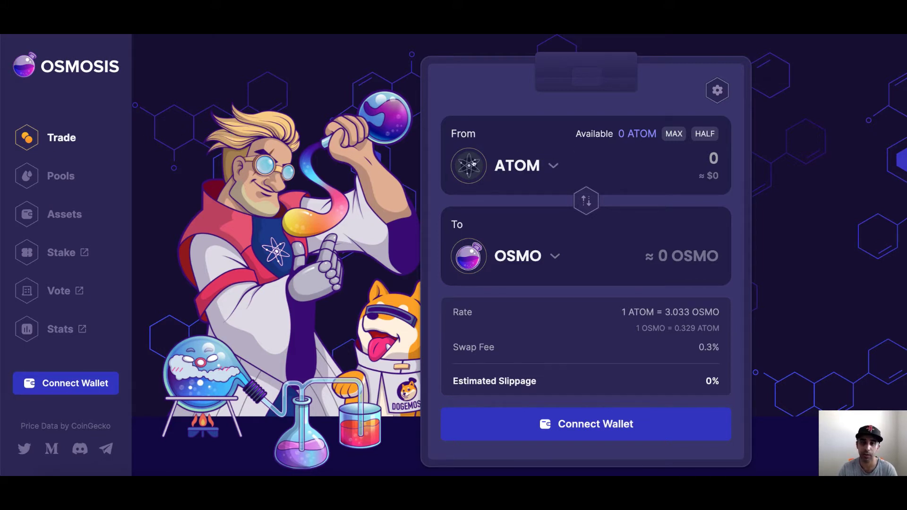
pyautogui.click(555, 255)
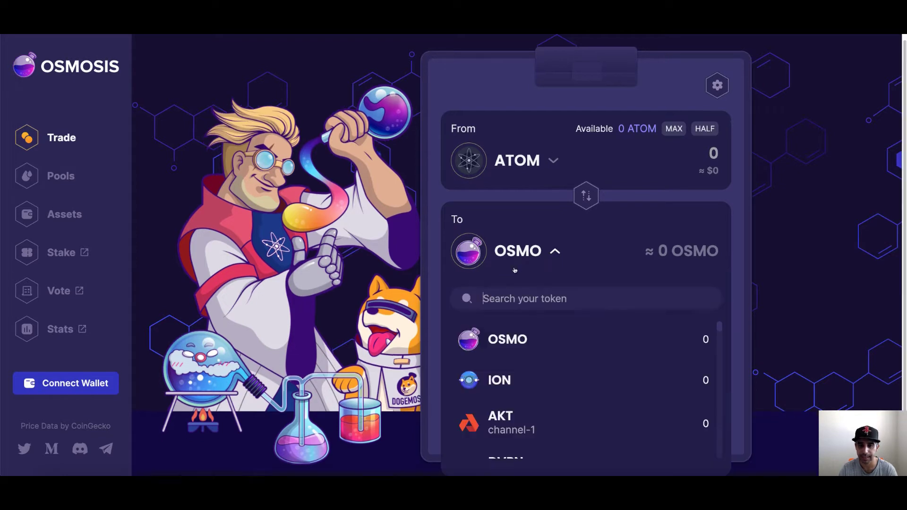
pyautogui.click(359, 204)
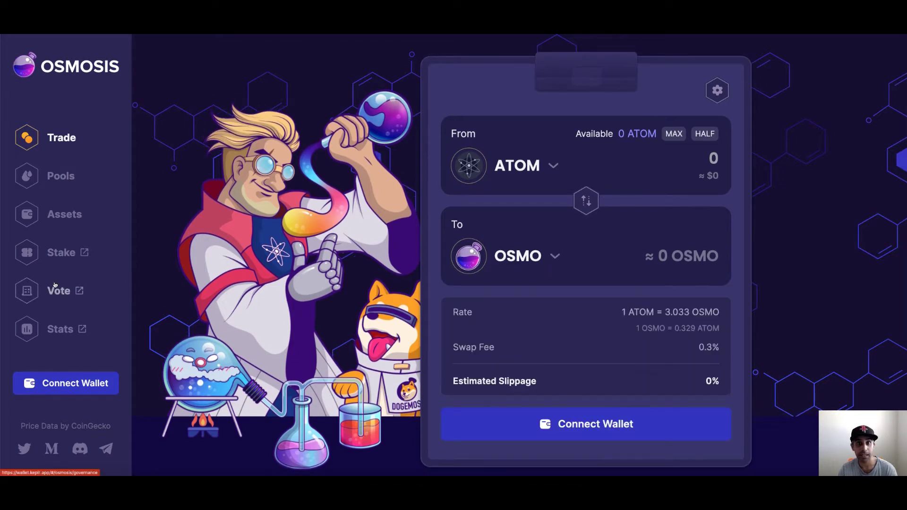
pyautogui.click(81, 386)
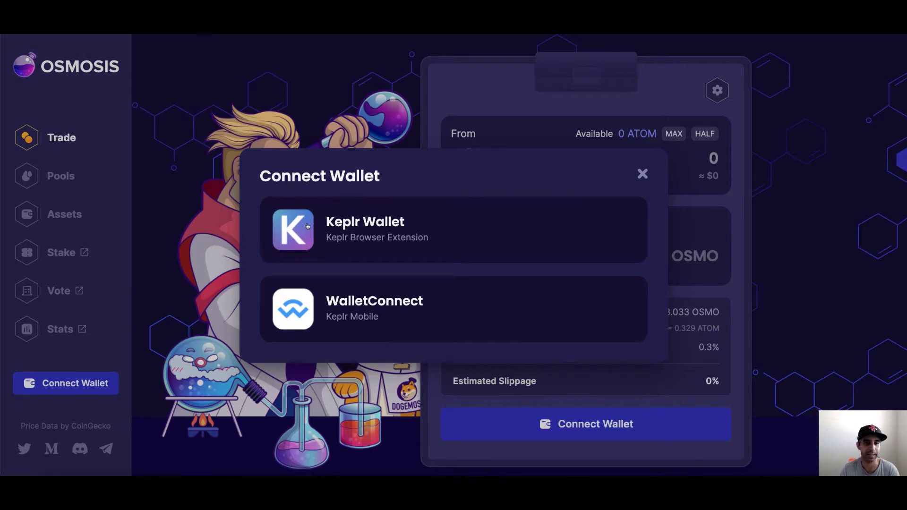
pyautogui.click(372, 225)
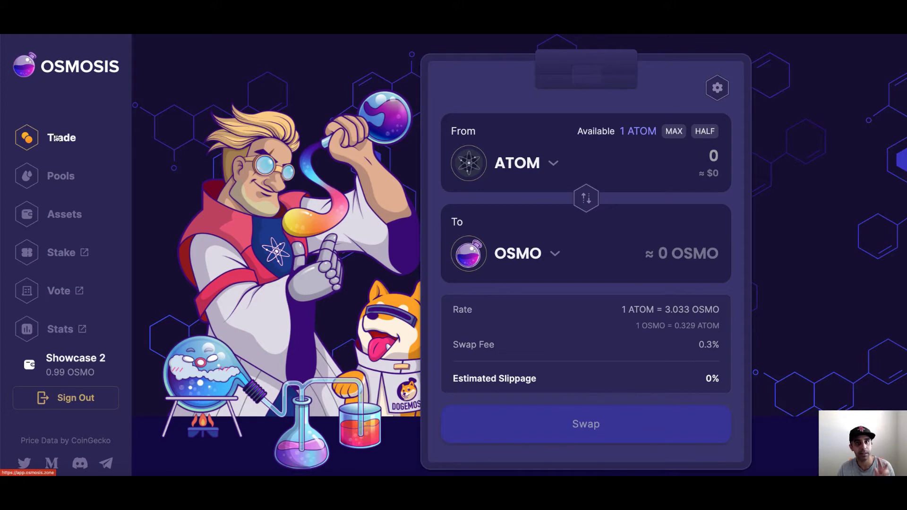
# Open the Osmosis assets overview and review the balances of the listed tokens, including Cosmos Hub - ATOM
pyautogui.click(73, 218)
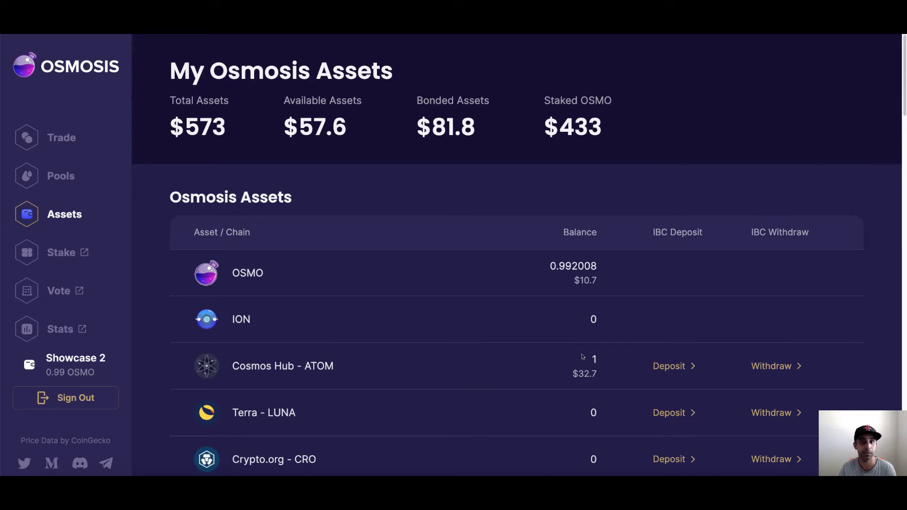
pyautogui.scroll(-1, 564, 317)
pyautogui.scroll(-2, 570, 317)
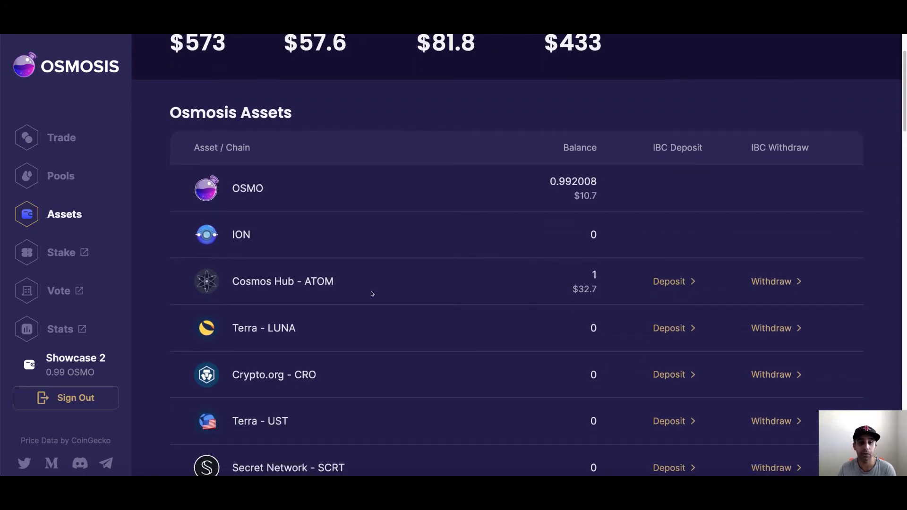
pyautogui.scroll(-1, 373, 288)
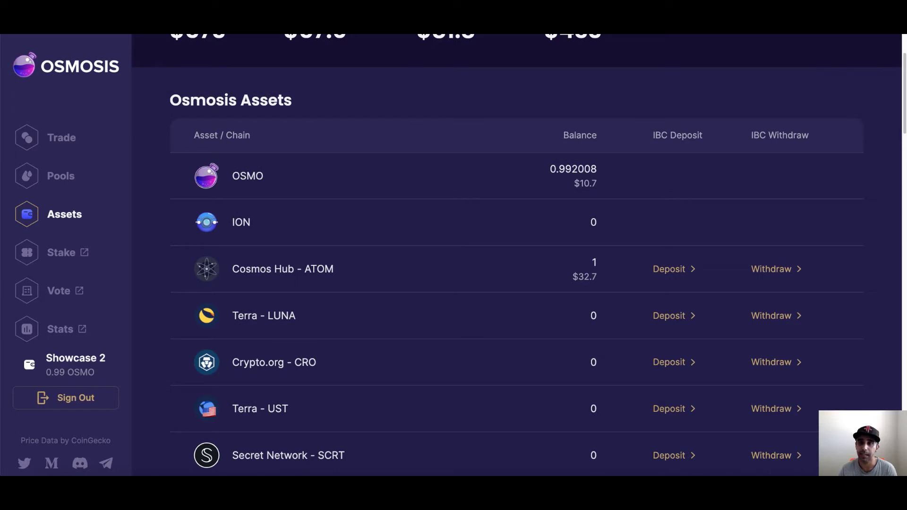
# Switch the Keplr wallet extension to Cosmos Hub and check the ATOM available there, then dismiss it
pyautogui.click(750, 23)
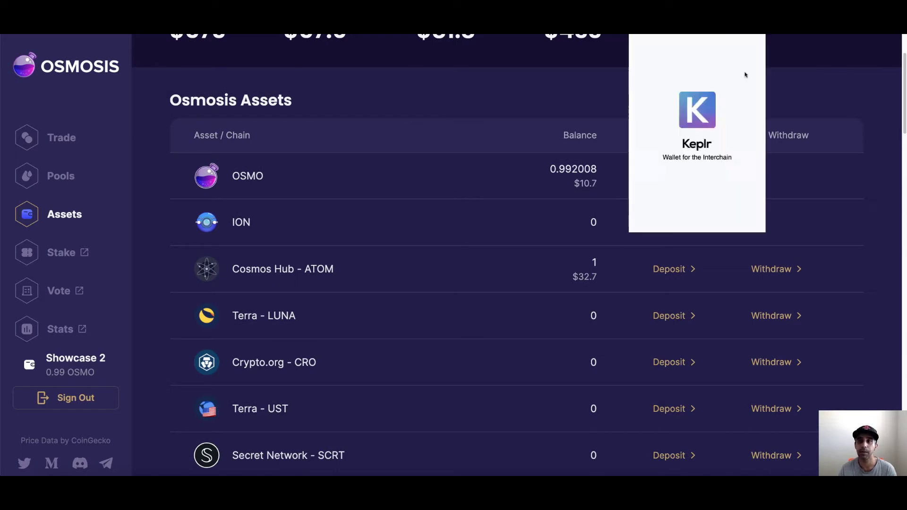
pyautogui.click(693, 34)
pyautogui.click(680, 185)
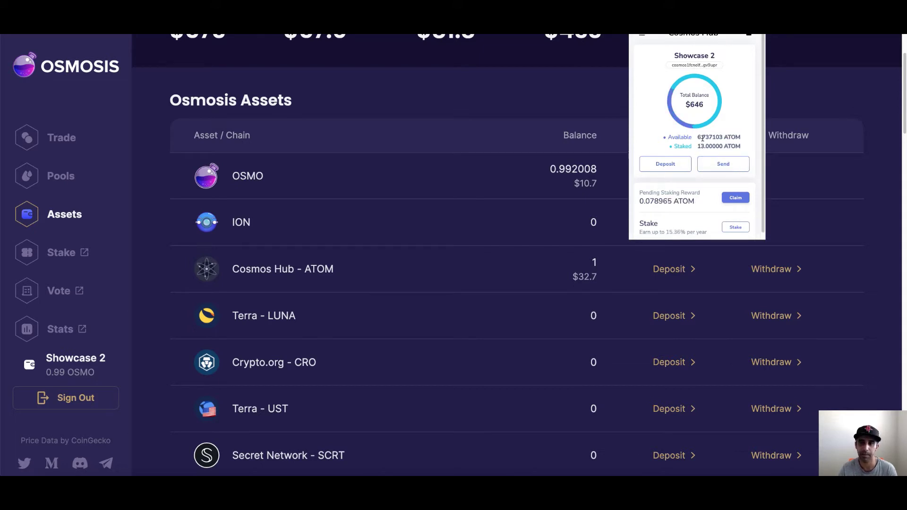
pyautogui.click(578, 211)
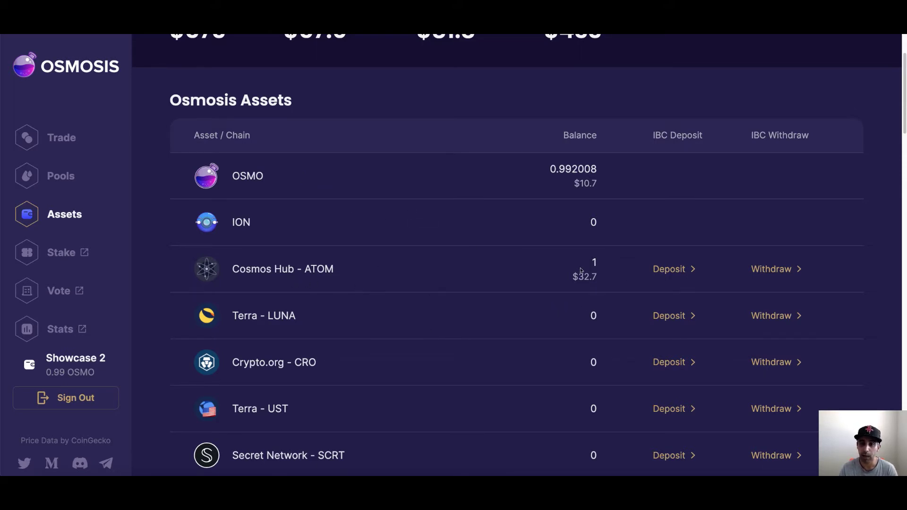
# Deposit 5 ATOM from Cosmos Hub to Osmosis by IBC transfer and approve the transaction in Keplr
pyautogui.click(668, 271)
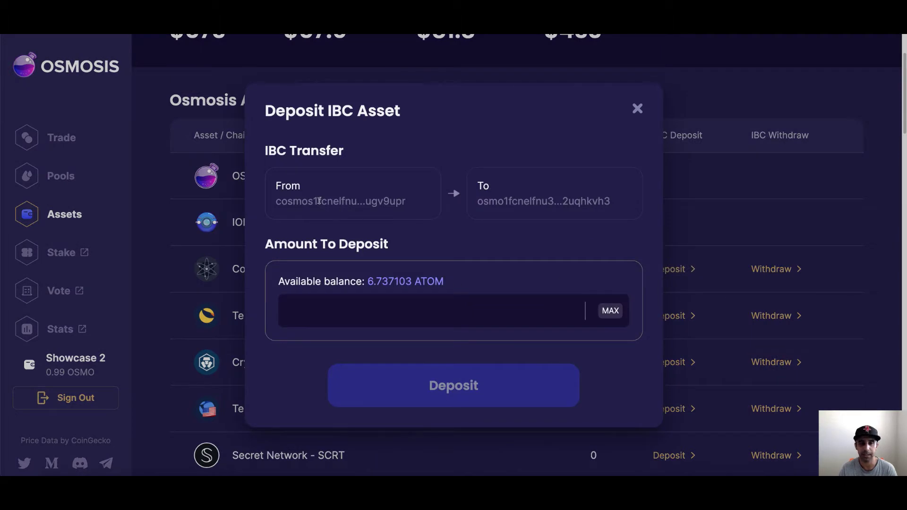
pyautogui.moveTo(288, 201); pyautogui.dragTo(405, 202)
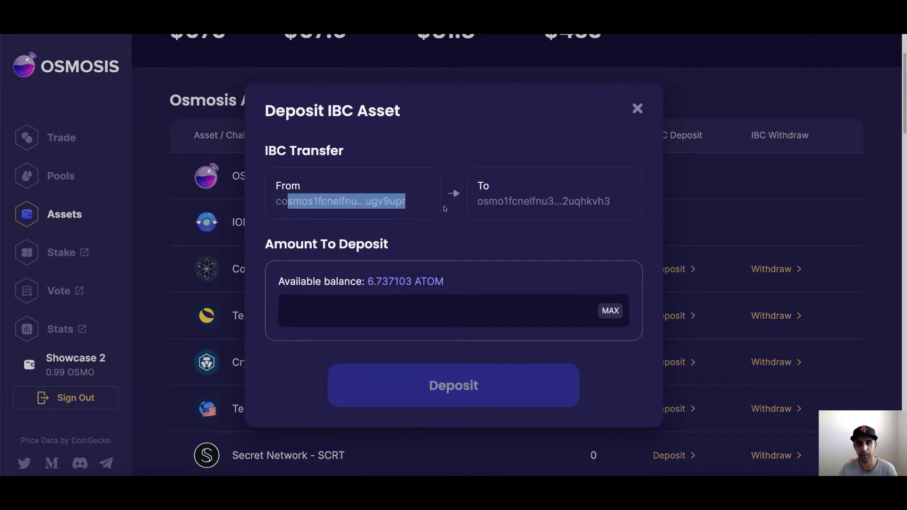
pyautogui.click(434, 254)
pyautogui.click(467, 309)
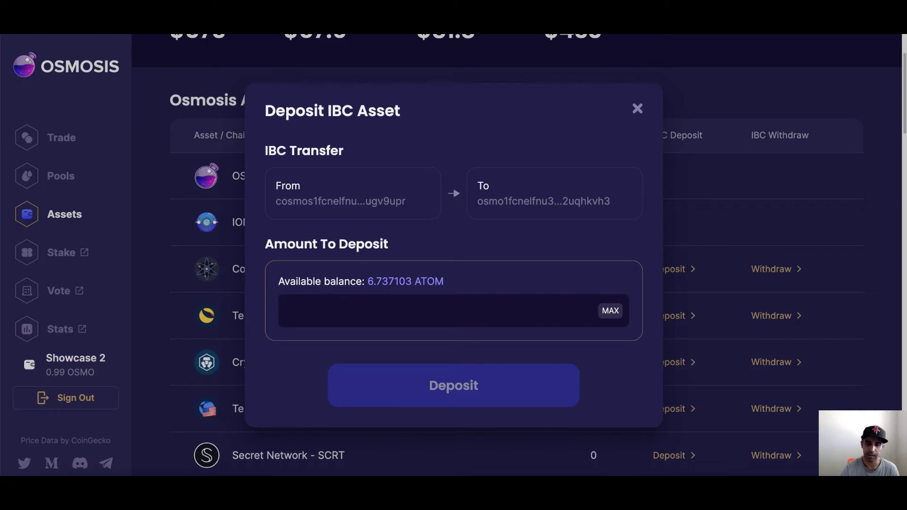
pyautogui.write('5')
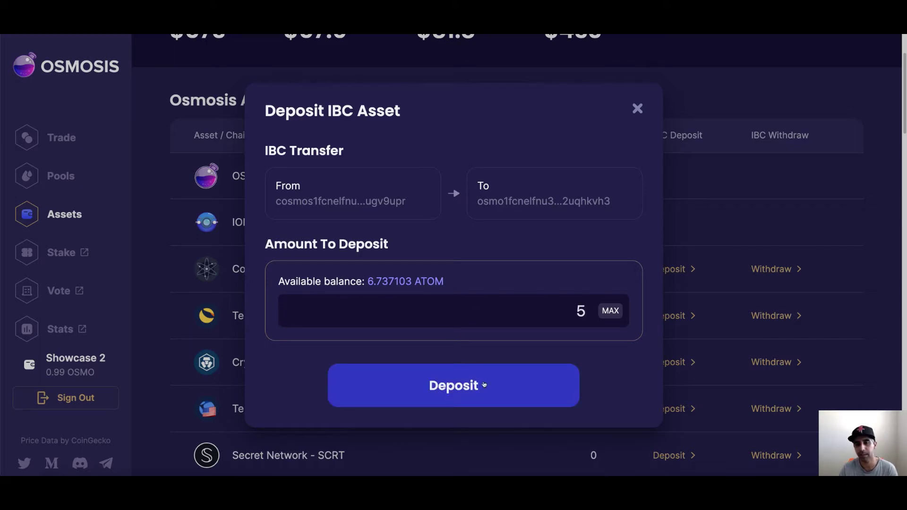
pyautogui.click(477, 398)
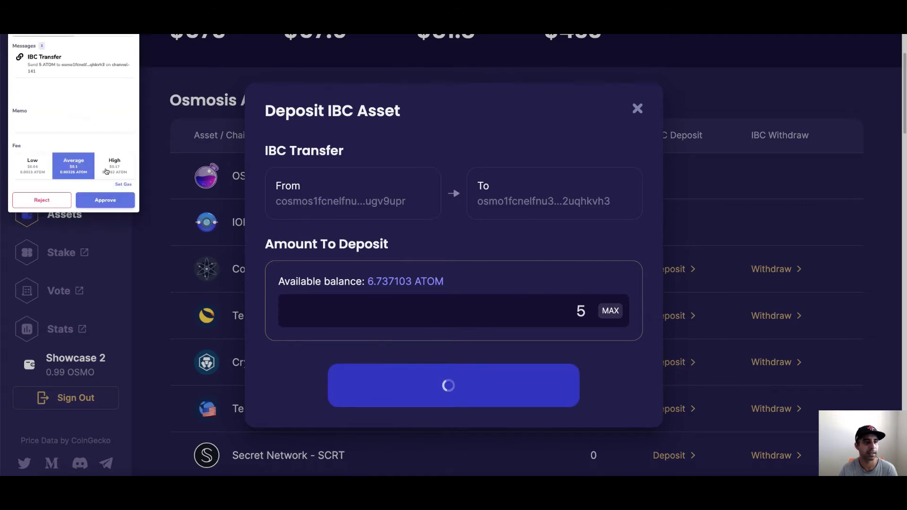
pyautogui.click(105, 200)
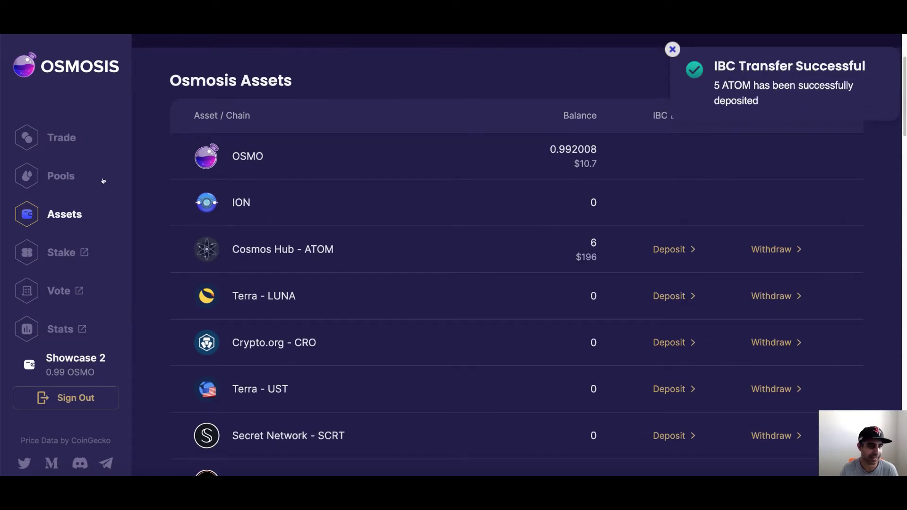
# Swap 3 ATOM for OSMO on the trade page and approve the transaction in Keplr
pyautogui.click(55, 138)
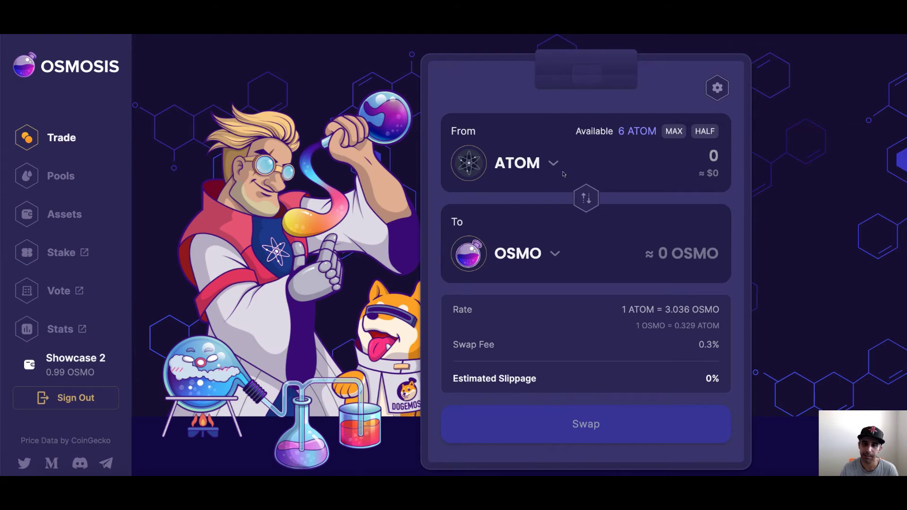
pyautogui.click(713, 156)
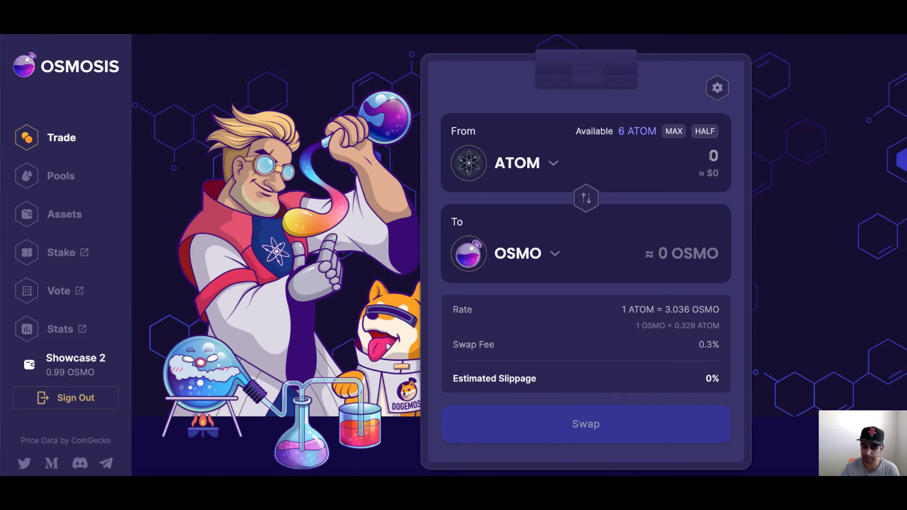
pyautogui.write('3')
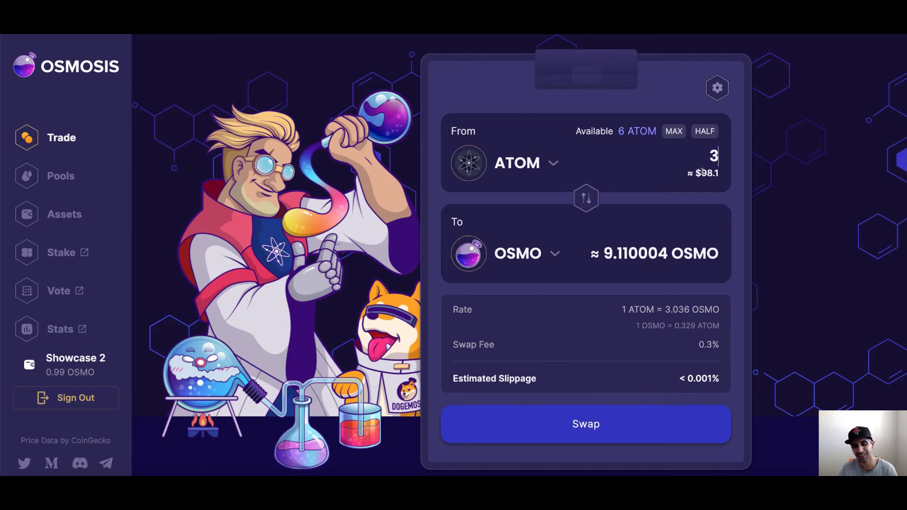
pyautogui.click(589, 439)
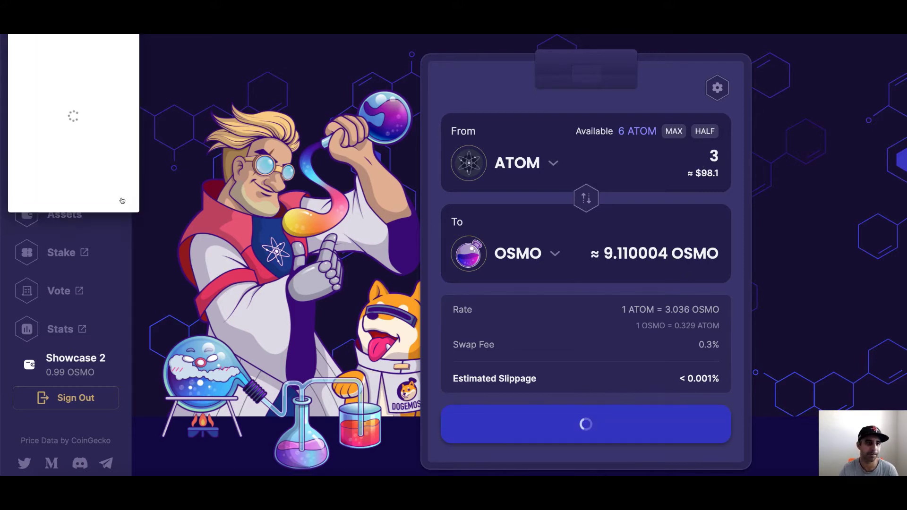
pyautogui.click(122, 202)
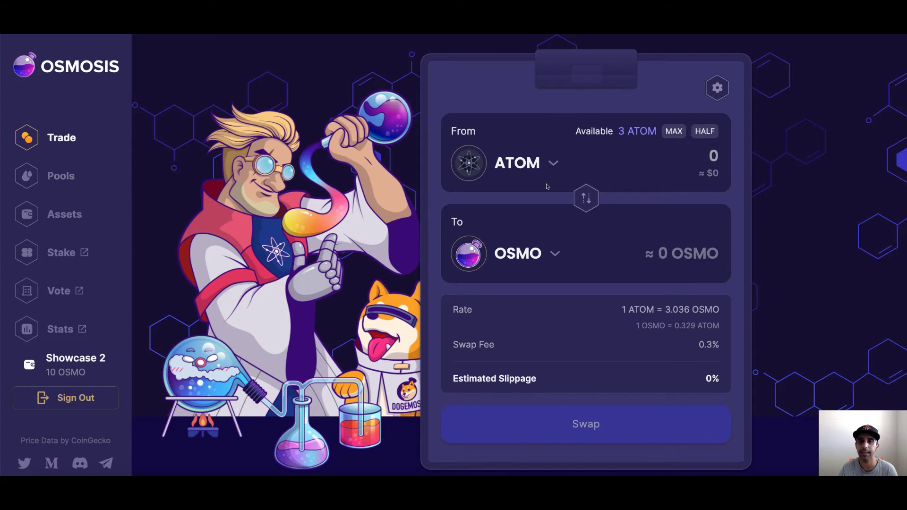
# Browse the list of tokens that ATOM can be swapped into, leaving OSMO as the target token
pyautogui.click(554, 254)
pyautogui.scroll(-1, 561, 338)
pyautogui.scroll(-8, 560, 339)
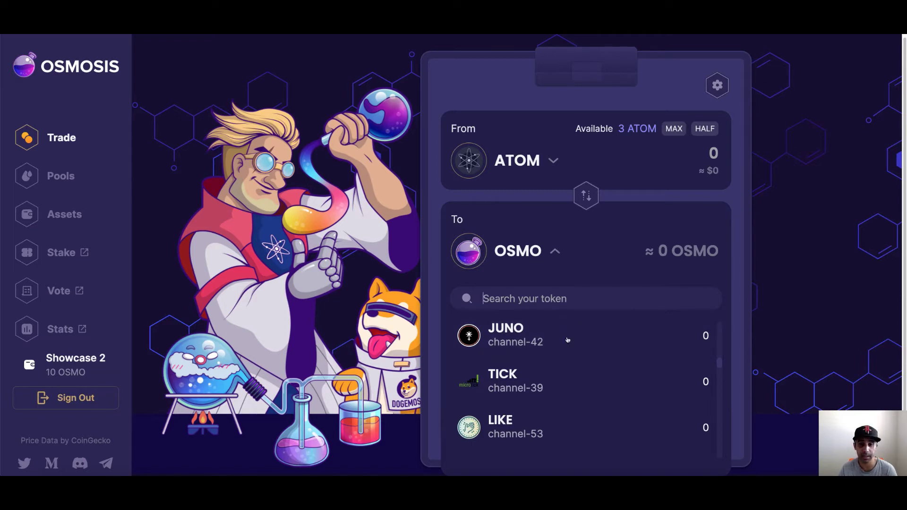
pyautogui.scroll(-1, 569, 343)
pyautogui.scroll(-6, 570, 344)
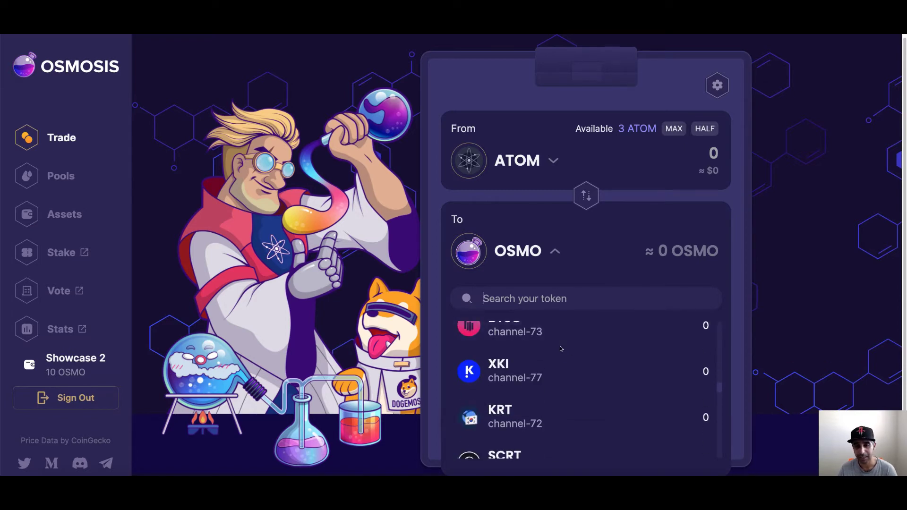
pyautogui.scroll(-1, 566, 353)
pyautogui.scroll(-1, 564, 355)
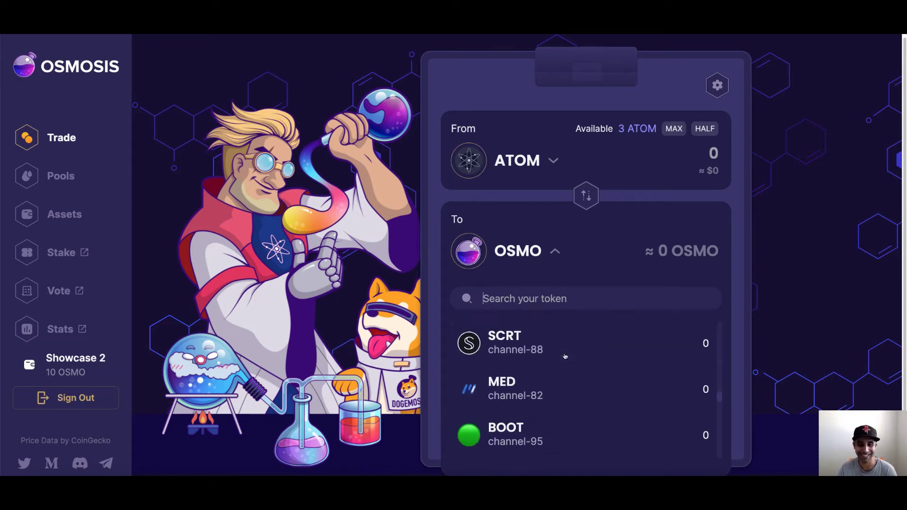
pyautogui.scroll(-3, 560, 359)
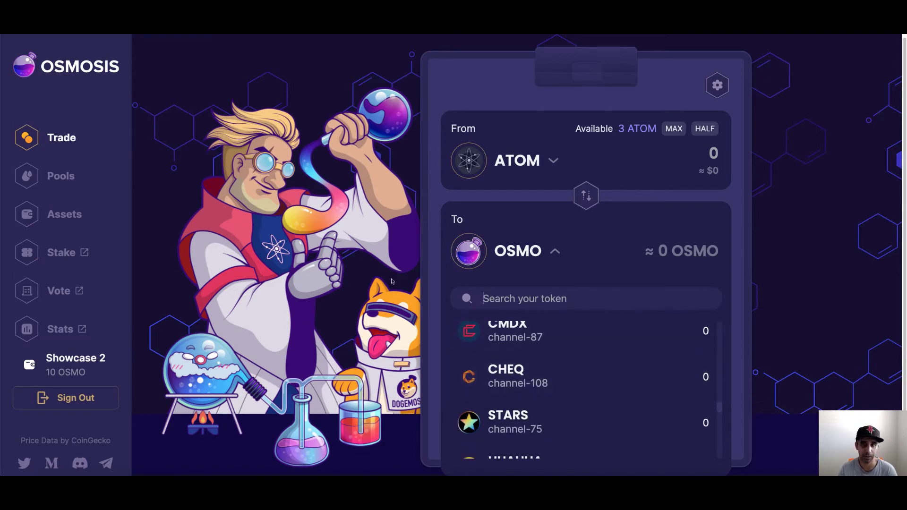
pyautogui.click(336, 147)
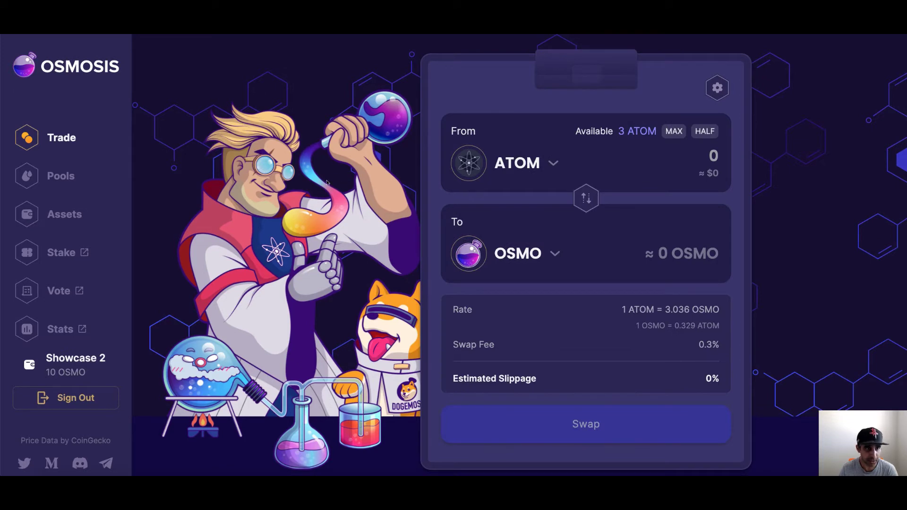
# Review the OSMO and ATOM balances in the assets overview and inspect the ATOM IBC withdrawal form without withdrawing
pyautogui.click(66, 216)
pyautogui.scroll(-1, 502, 286)
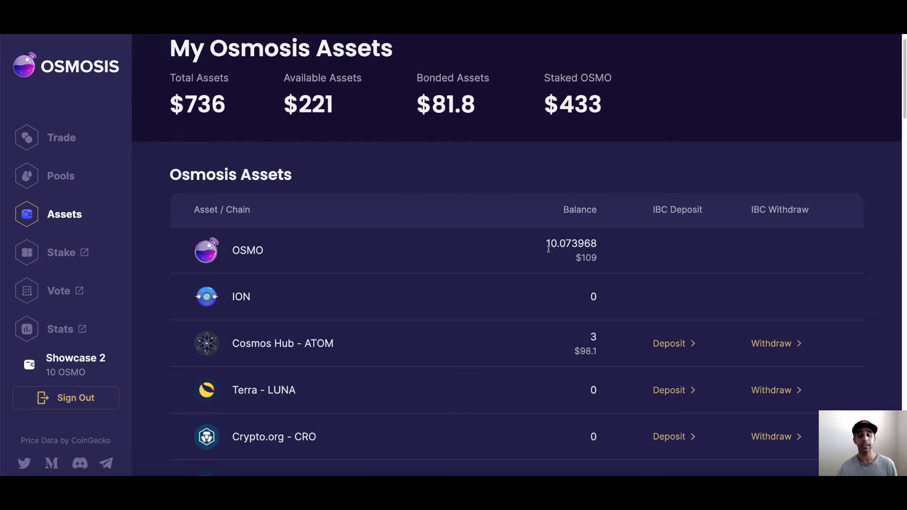
pyautogui.scroll(-3, 546, 328)
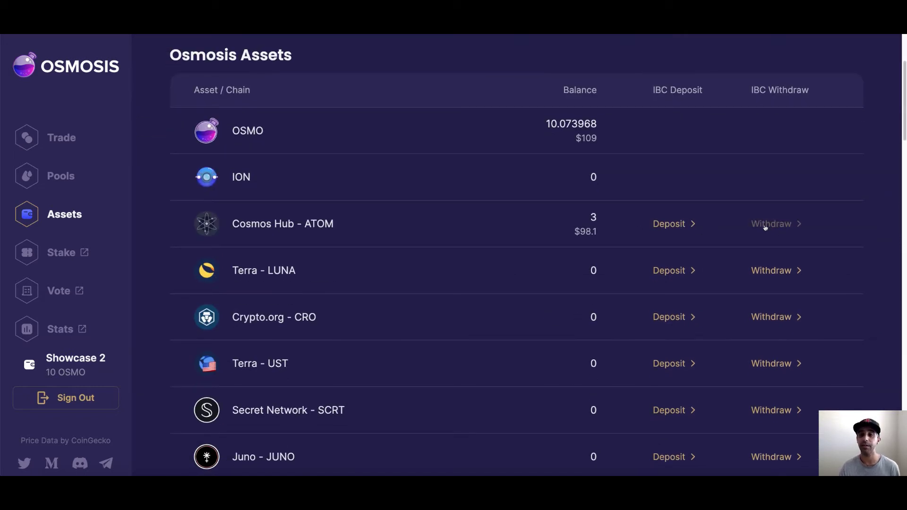
pyautogui.click(779, 231)
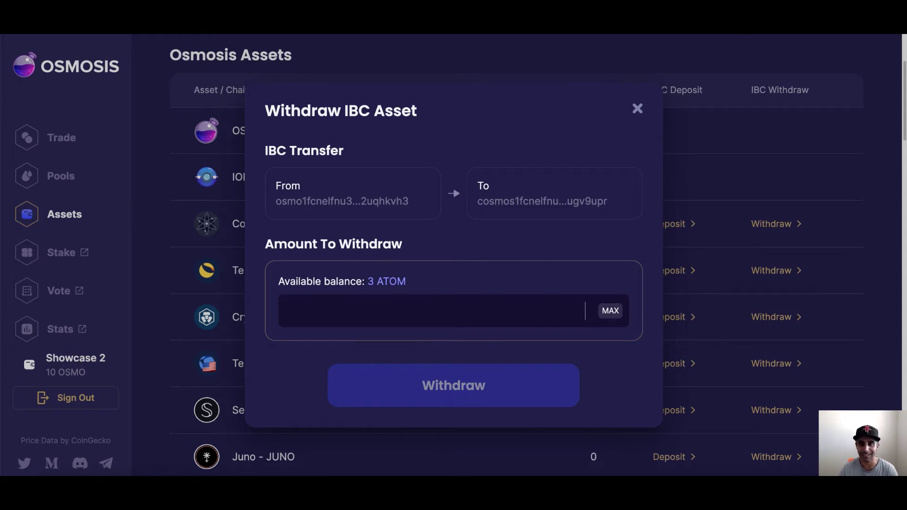
pyautogui.click(637, 109)
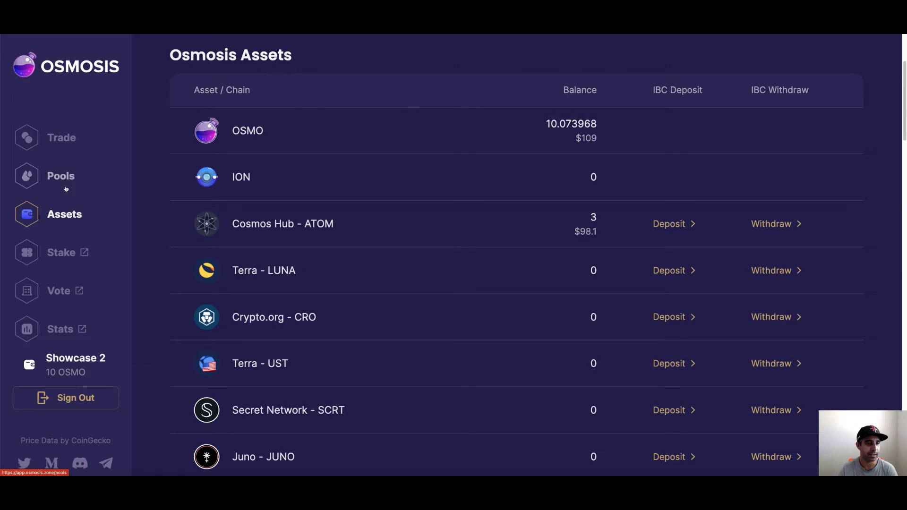
# Open the liquidity pools overview and examine the APR and liquidity of the owned and incentivized pools
pyautogui.click(101, 186)
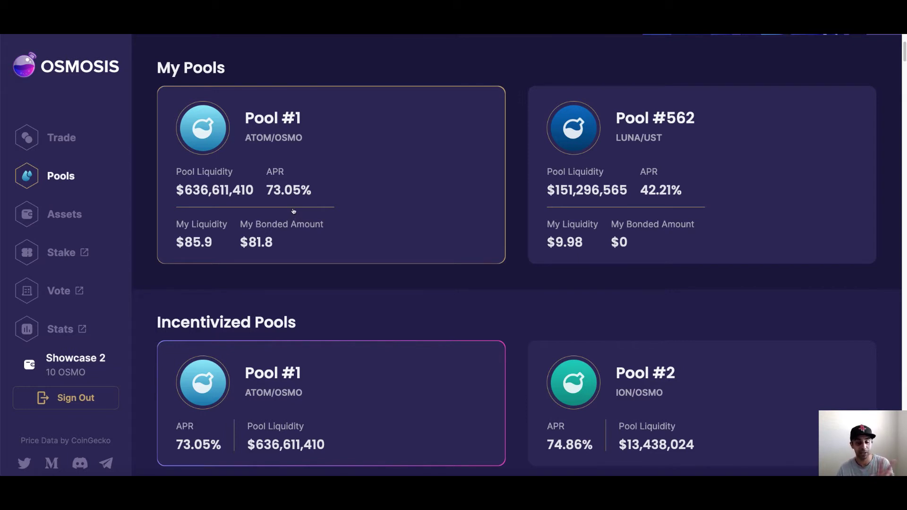
pyautogui.scroll(-2, 398, 245)
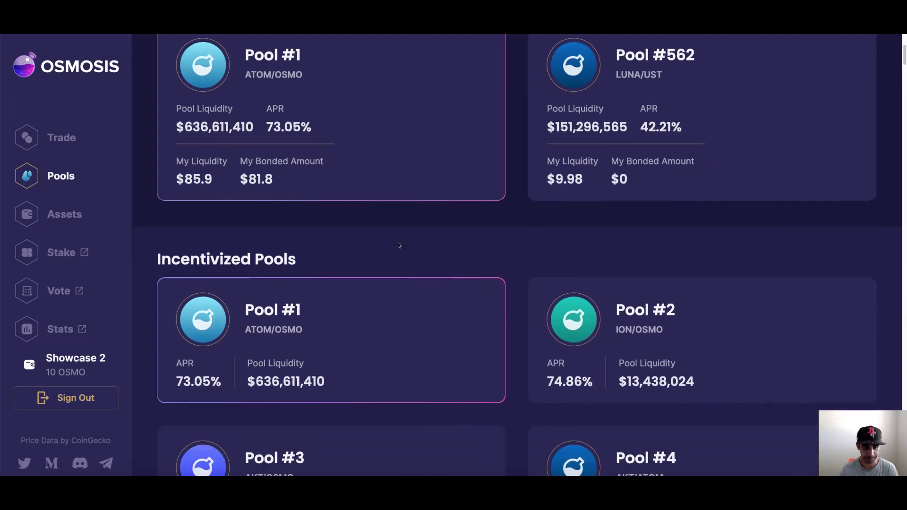
pyautogui.scroll(-12, 482, 251)
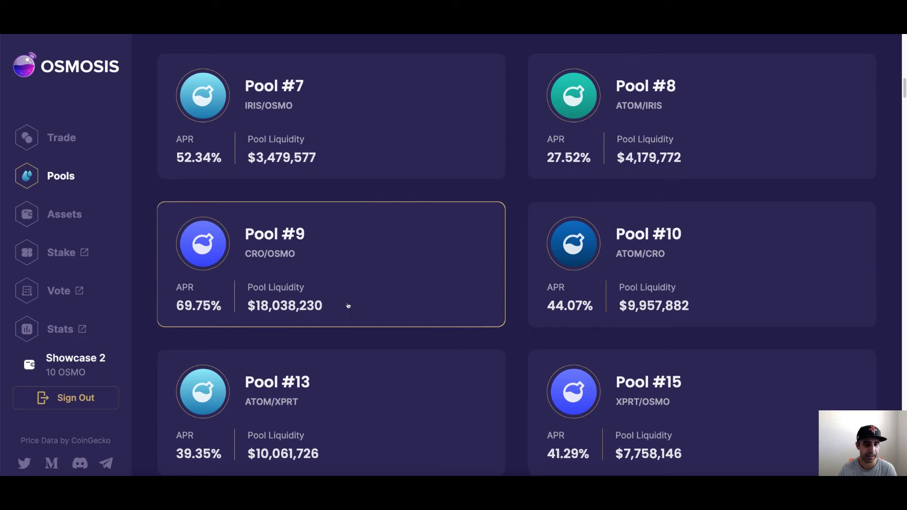
pyautogui.moveTo(904, 88); pyautogui.dragTo(904, 52)
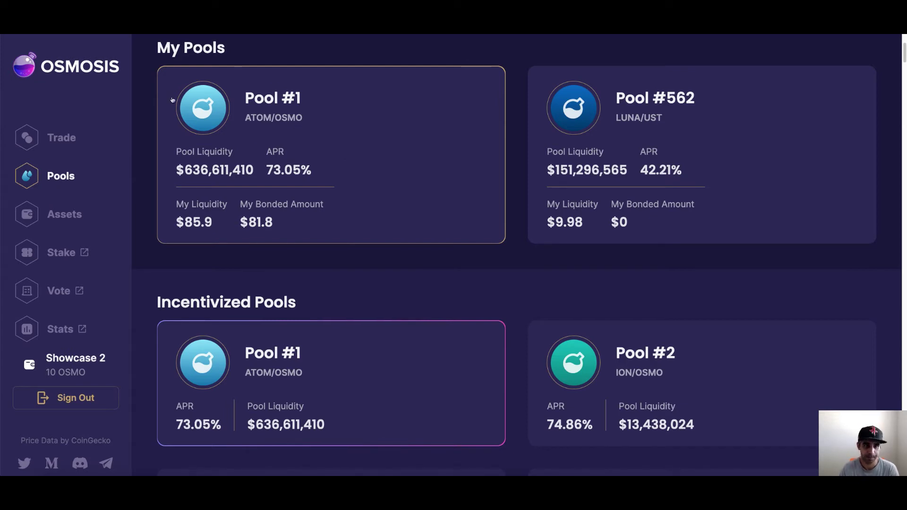
# Compare the liquidity mining details of Pool #1 (ATOM/OSMO) and Pool #2 (ION/OSMO), and return to the pools overview
pyautogui.click(304, 172)
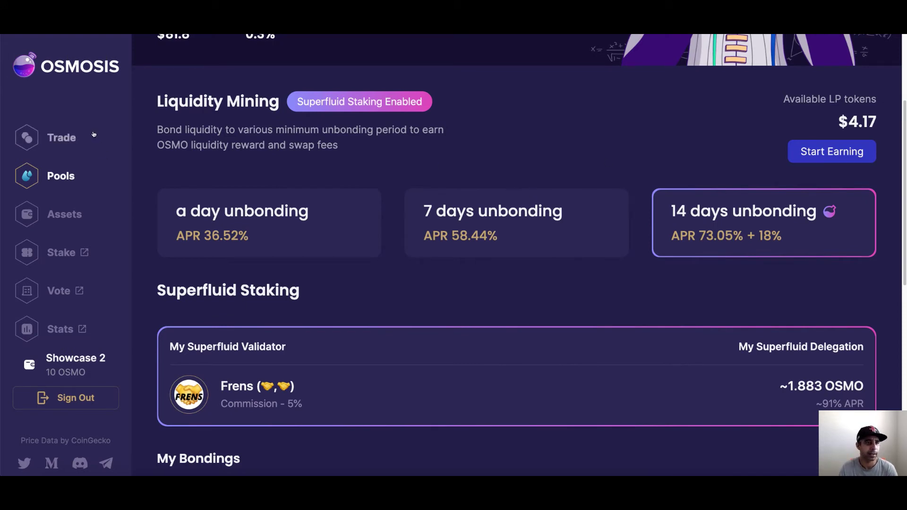
pyautogui.click(39, 183)
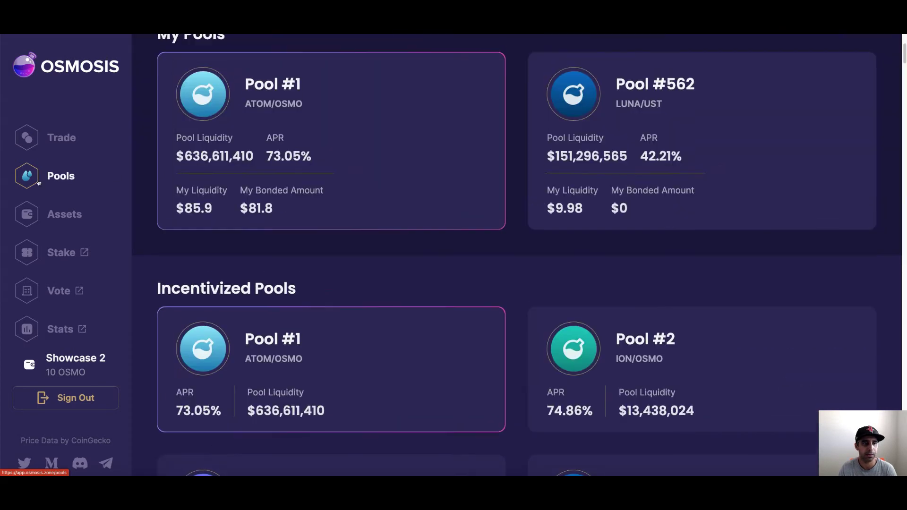
pyautogui.scroll(-3, 704, 259)
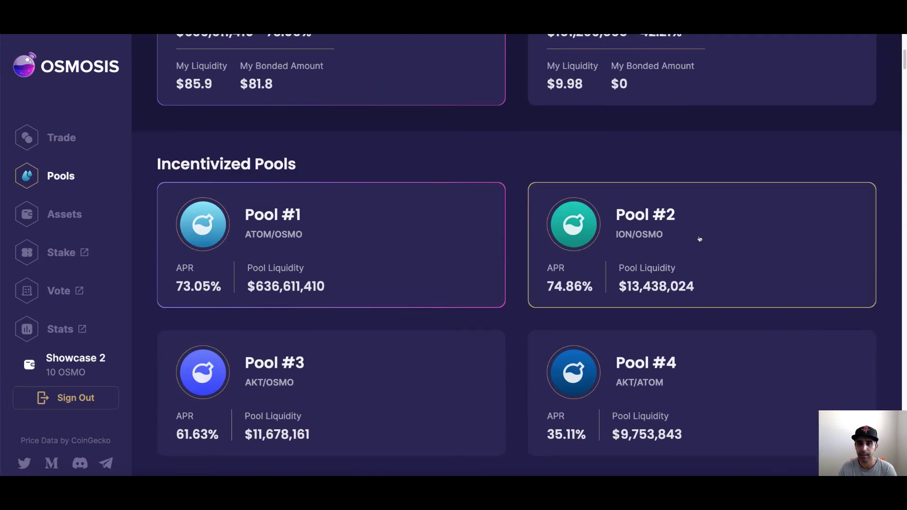
pyautogui.click(699, 240)
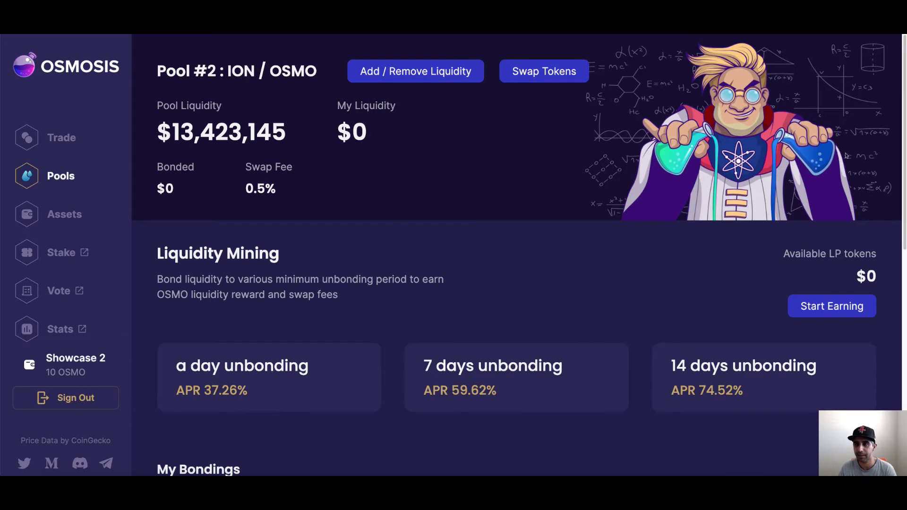
pyautogui.scroll(-3, 521, 264)
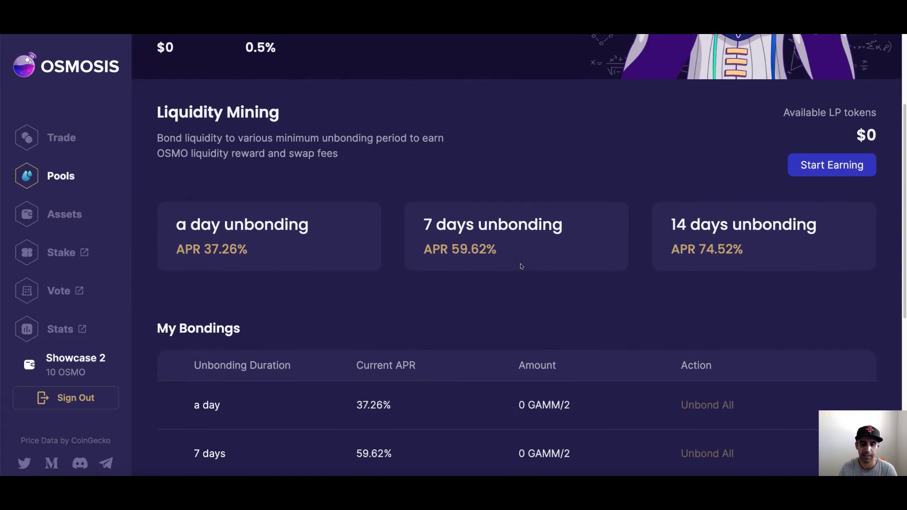
pyautogui.scroll(2, 521, 266)
pyautogui.scroll(2, 521, 267)
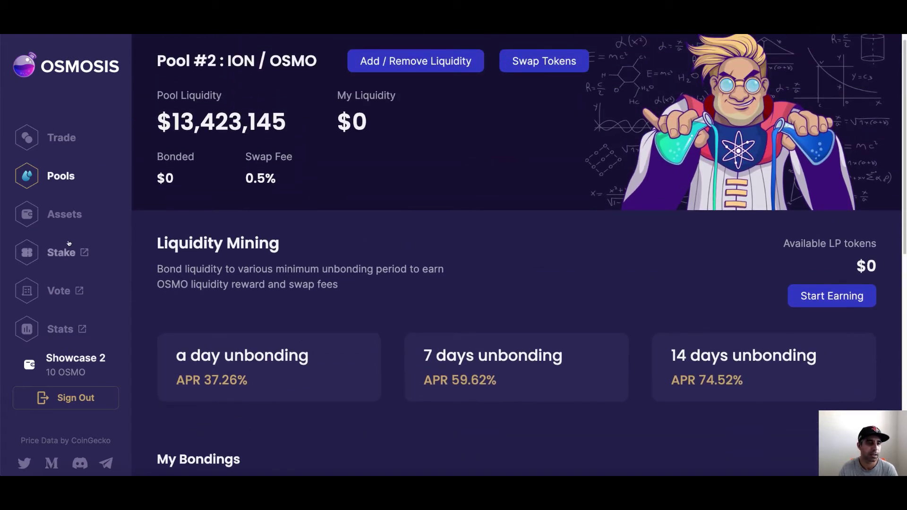
pyautogui.click(68, 184)
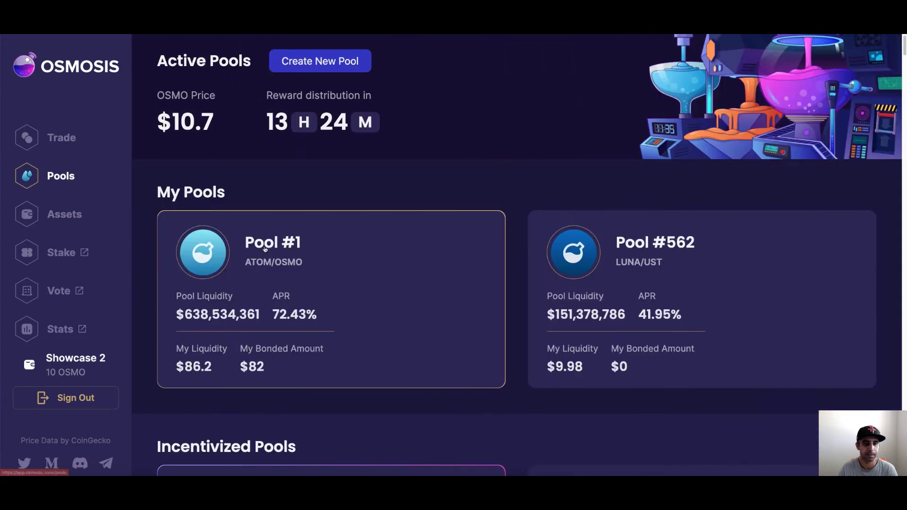
# Open Pool #1 (ATOM/OSMO) and examine its liquidity, unbonding period APRs, superfluid staking validator, current bondings and pool catalyst
pyautogui.click(356, 269)
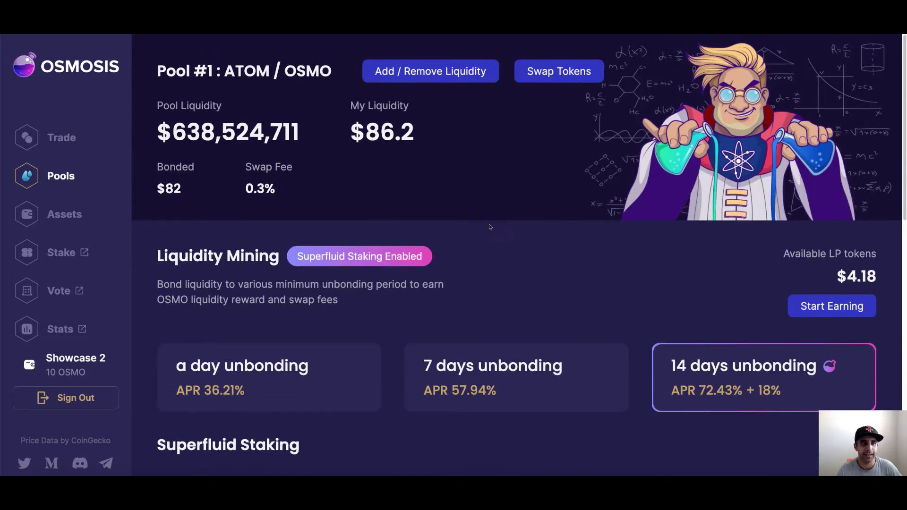
pyautogui.scroll(-3, 486, 255)
pyautogui.scroll(-7, 487, 255)
pyautogui.scroll(10, 487, 255)
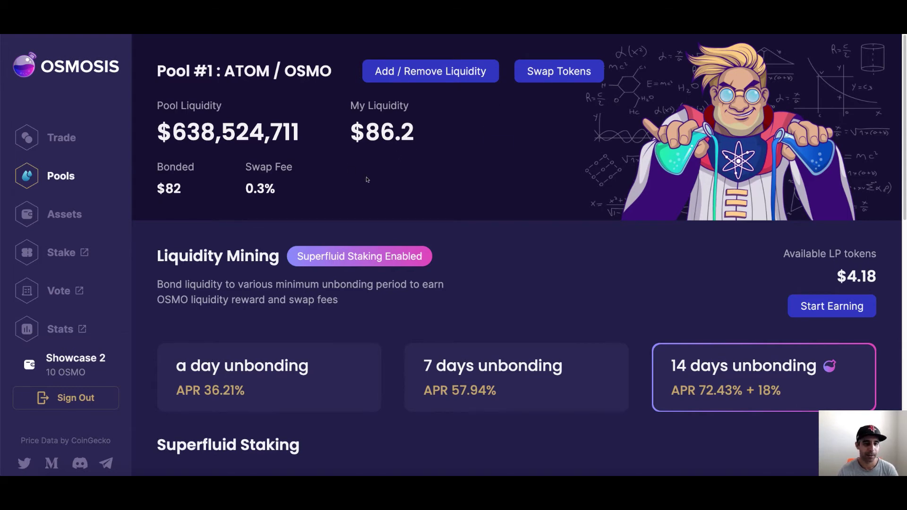
pyautogui.scroll(-1, 367, 179)
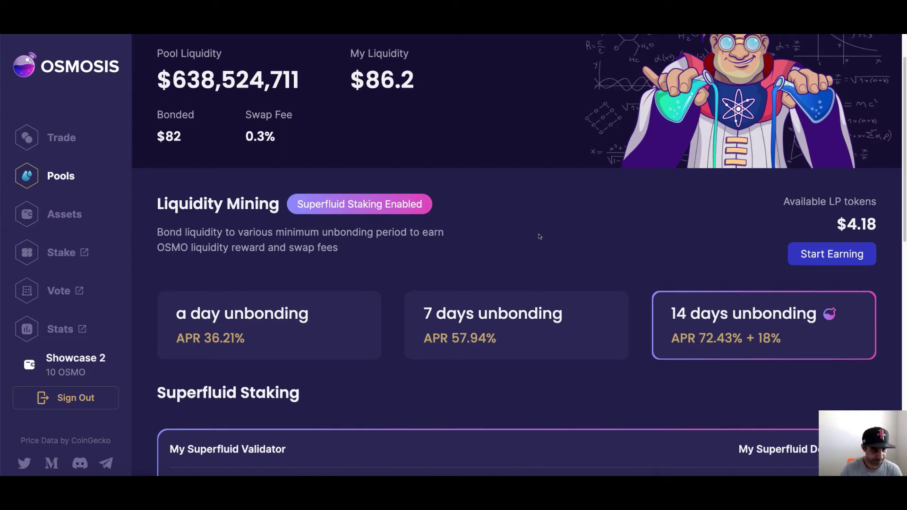
pyautogui.scroll(-1, 443, 260)
pyautogui.scroll(2, 443, 261)
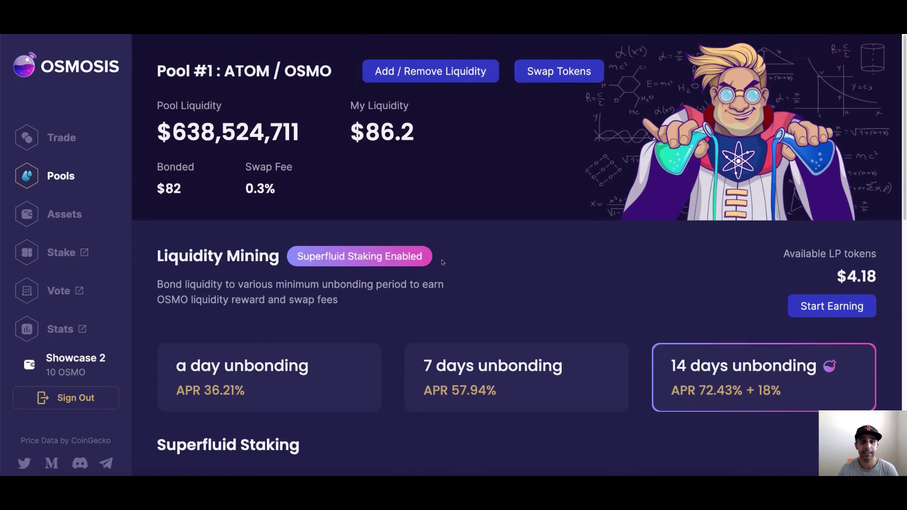
pyautogui.scroll(-1, 444, 222)
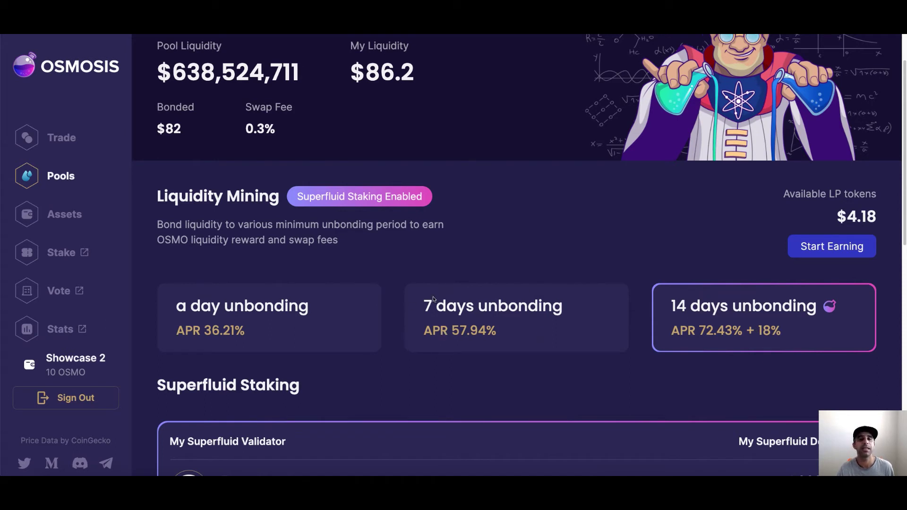
pyautogui.scroll(-1, 432, 301)
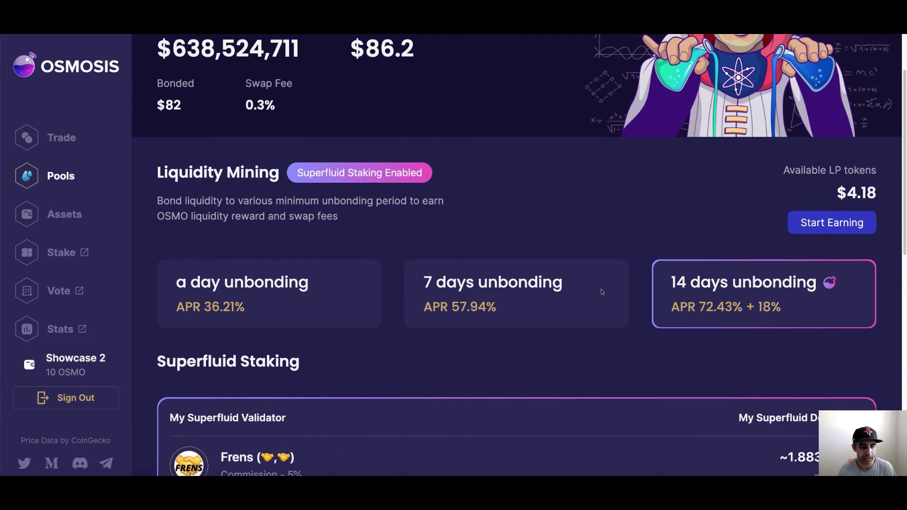
pyautogui.scroll(-3, 601, 293)
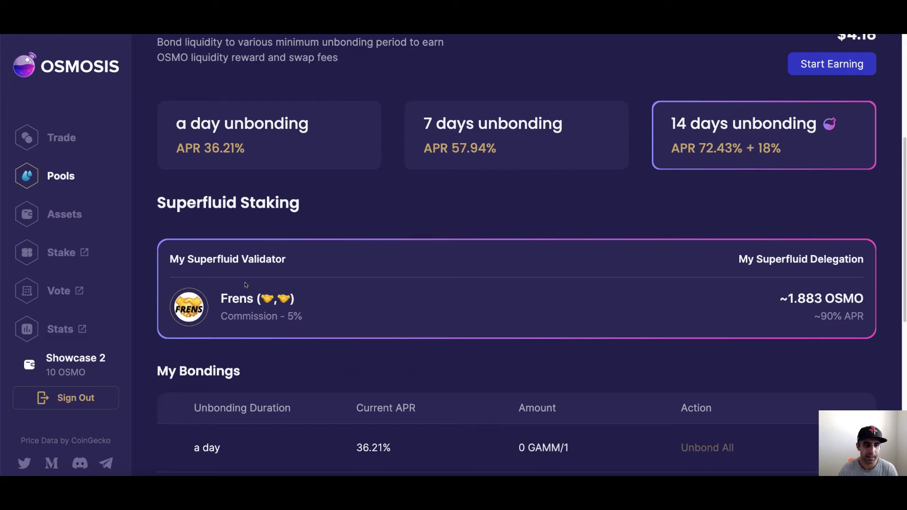
pyautogui.scroll(-4, 368, 288)
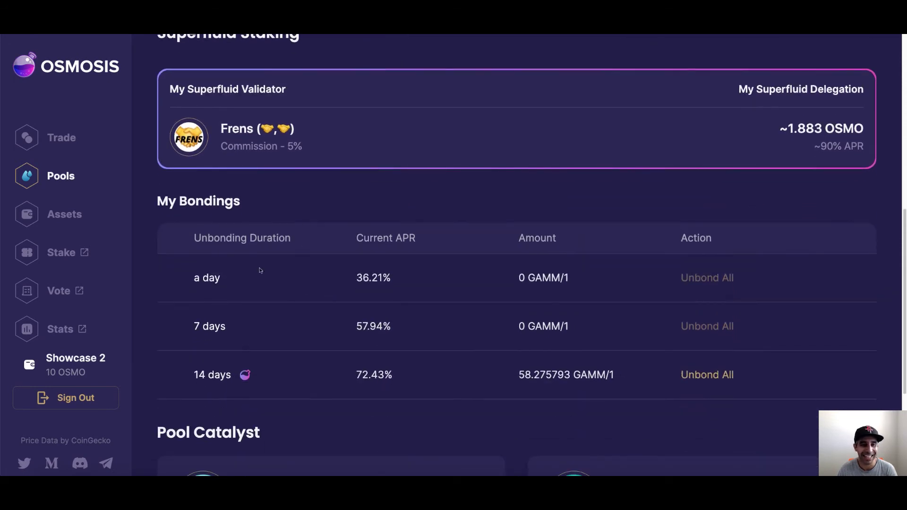
pyautogui.scroll(-4, 386, 303)
pyautogui.scroll(5, 386, 303)
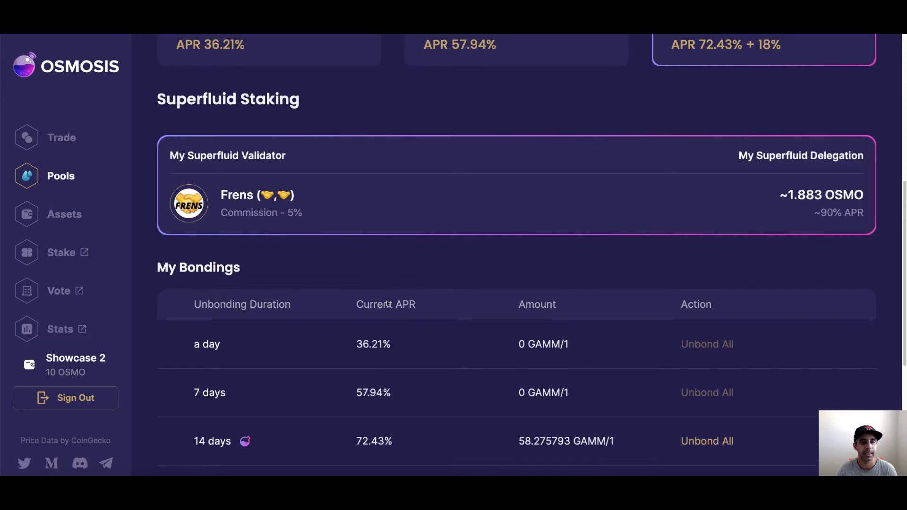
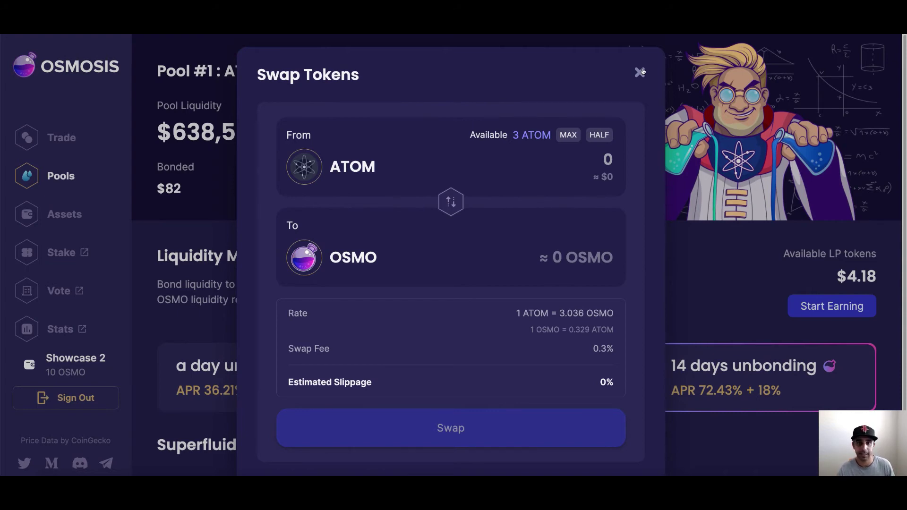
# Dismiss the token swap form, open liquidity management for Pool #1 and enter the maximum ATOM, 2.999999, paired with 9.110547 OSMO
pyautogui.click(640, 72)
pyautogui.click(398, 77)
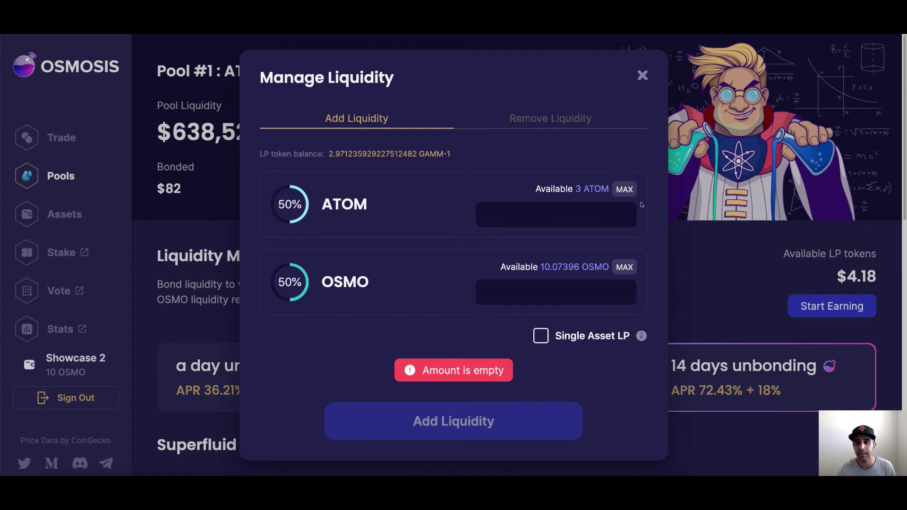
pyautogui.click(630, 190)
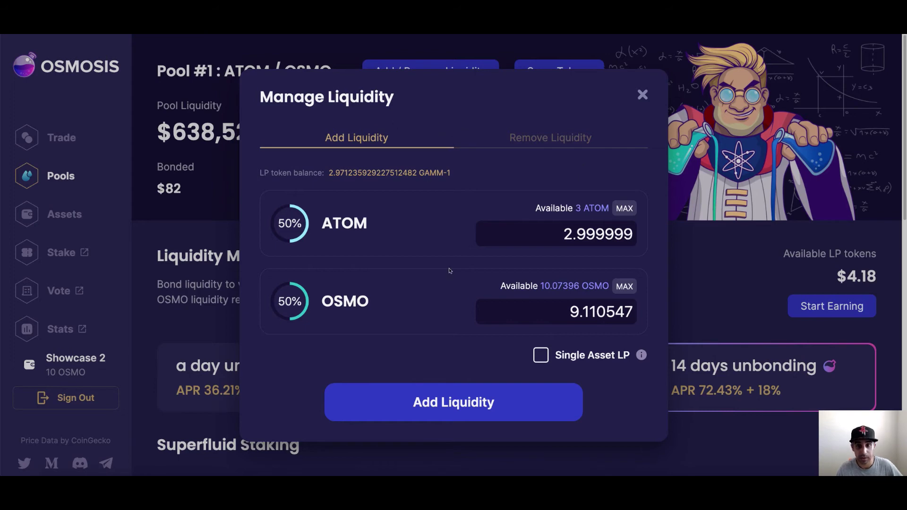
# Try the Single Asset LP option with the maximum 3 ATOM and with the maximum 10.073968 OSMO, and turn the option off
pyautogui.click(547, 362)
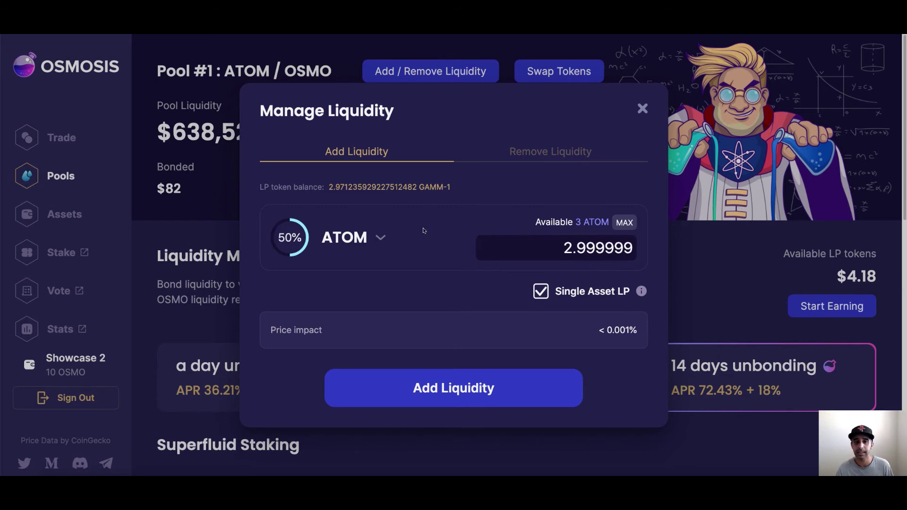
pyautogui.click(615, 224)
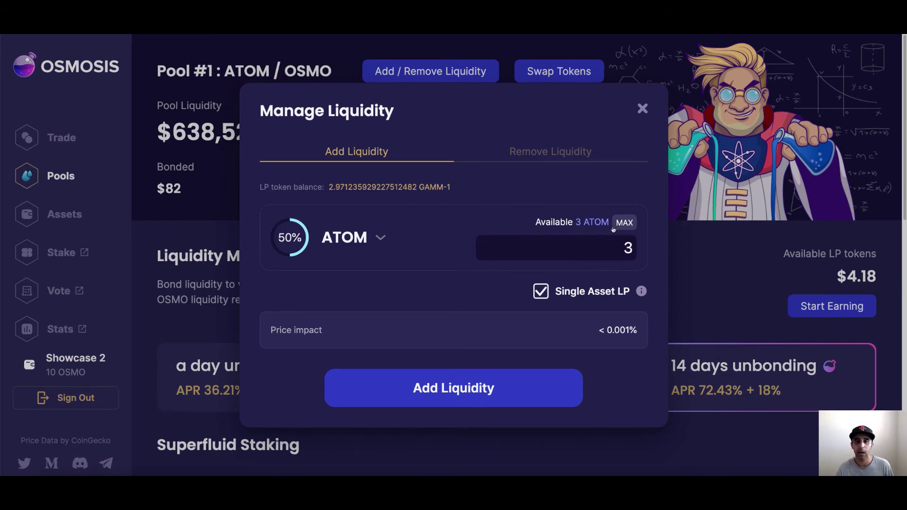
pyautogui.click(381, 238)
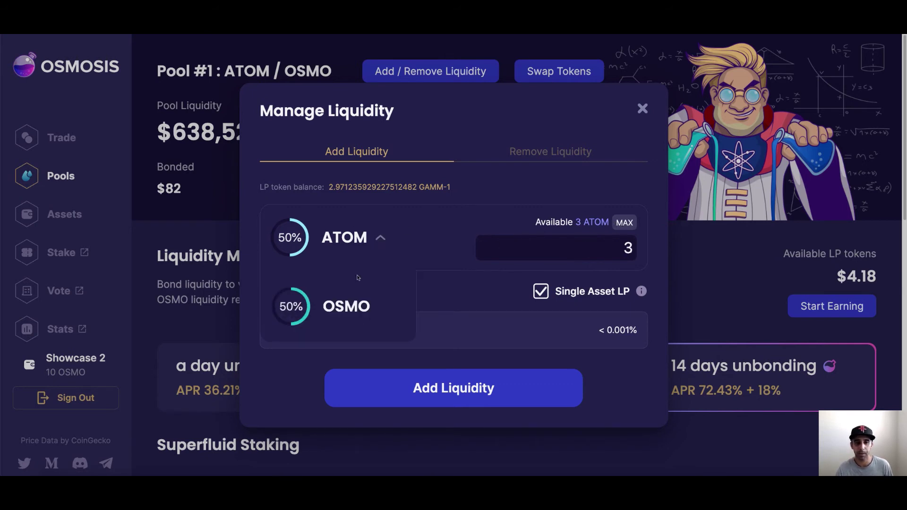
pyautogui.click(355, 302)
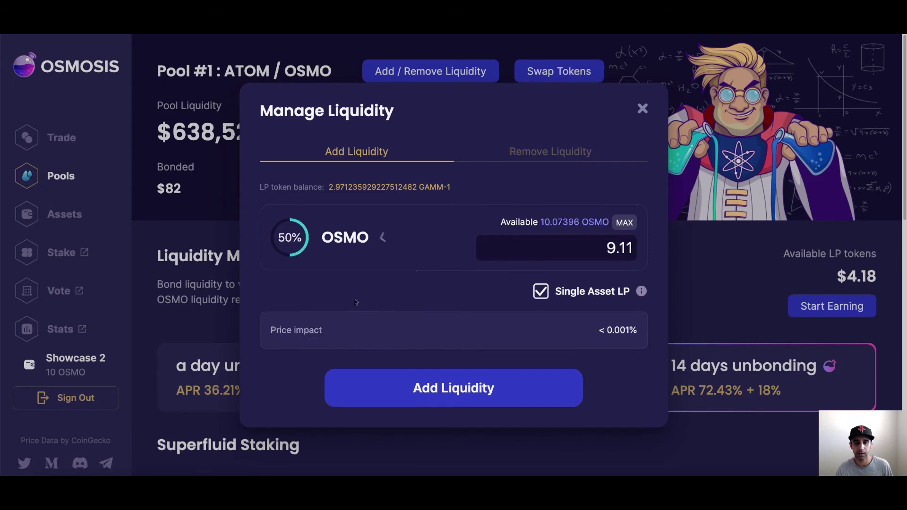
pyautogui.click(624, 223)
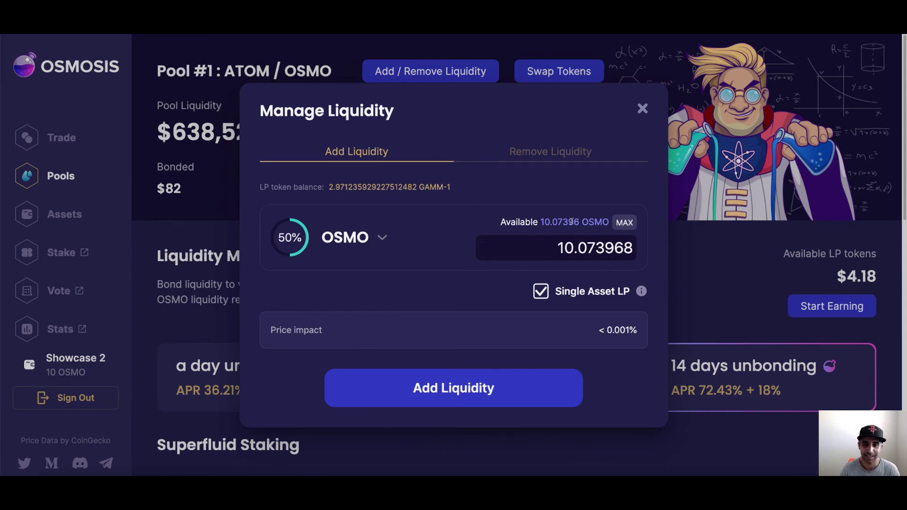
pyautogui.click(540, 291)
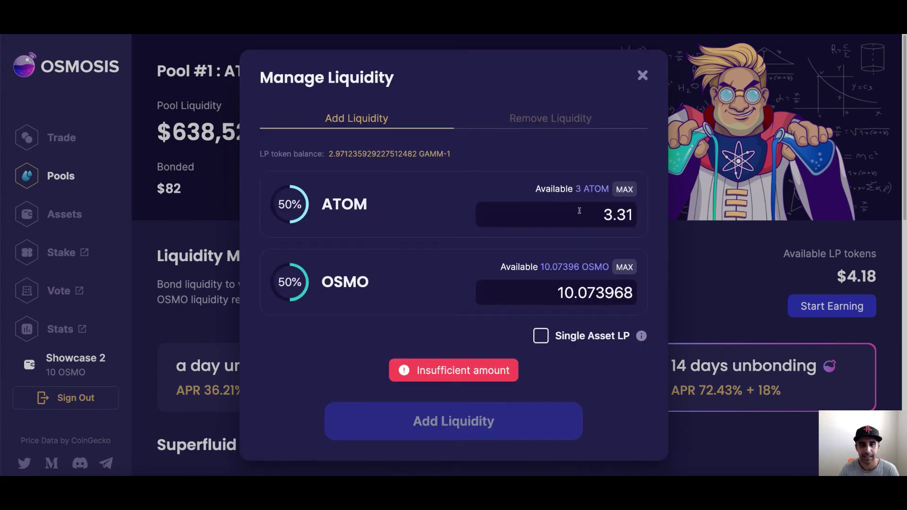
# Add the maximum 2.999999 ATOM with 9.110547 OSMO as liquidity to Pool #1 and approve the transaction in Keplr
pyautogui.click(622, 191)
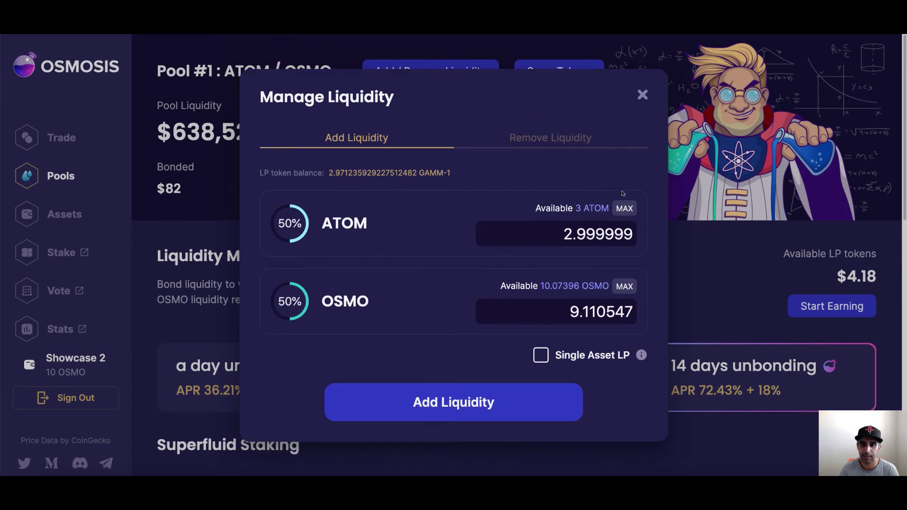
pyautogui.click(458, 401)
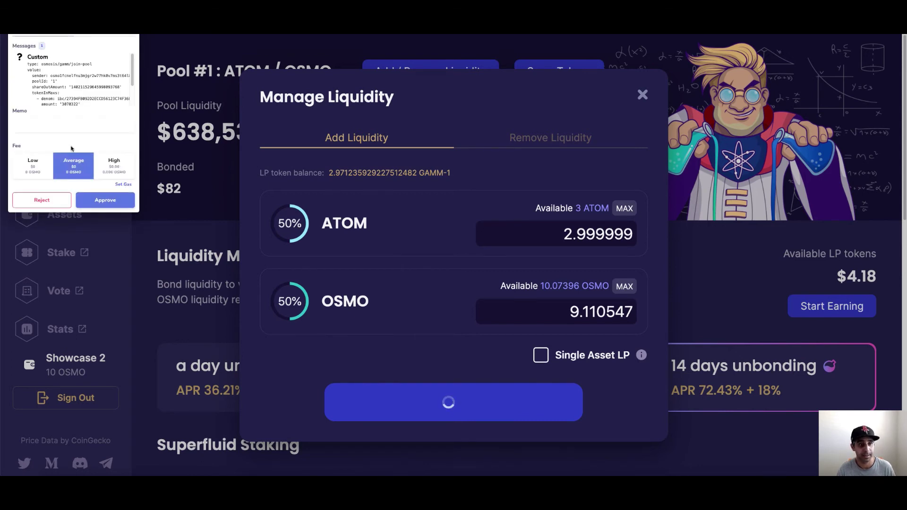
pyautogui.click(105, 200)
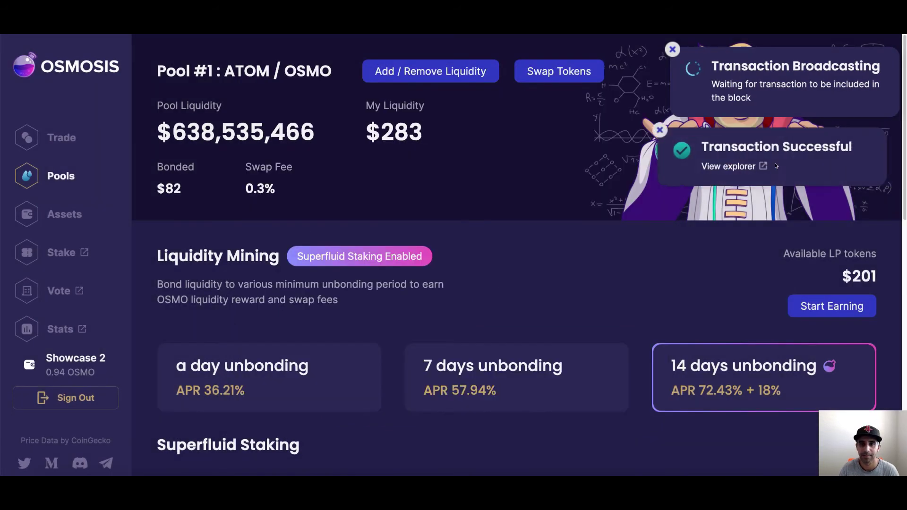
# Start bonding Pool #1's available LP tokens, try the 7 days and a day unbonding periods, and settle on 14 days
pyautogui.scroll(-1, 527, 233)
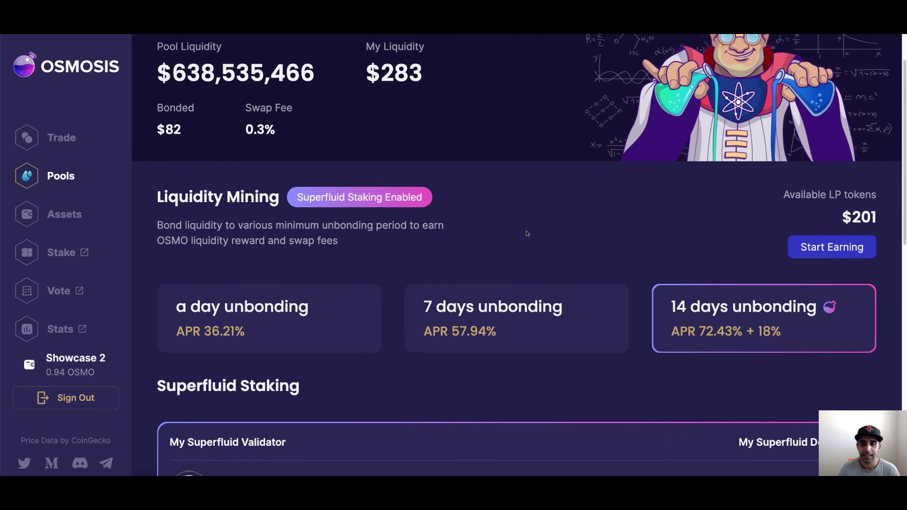
pyautogui.scroll(-3, 526, 233)
pyautogui.scroll(3, 527, 234)
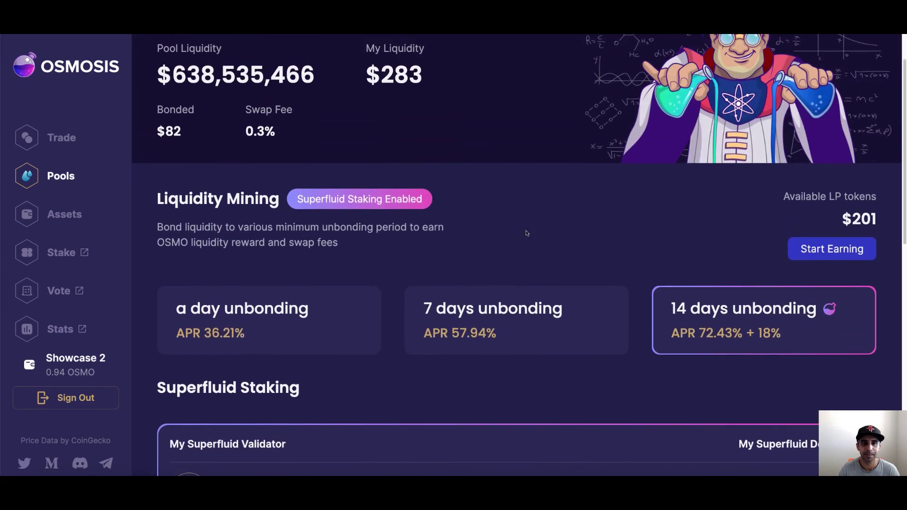
pyautogui.scroll(1, 438, 186)
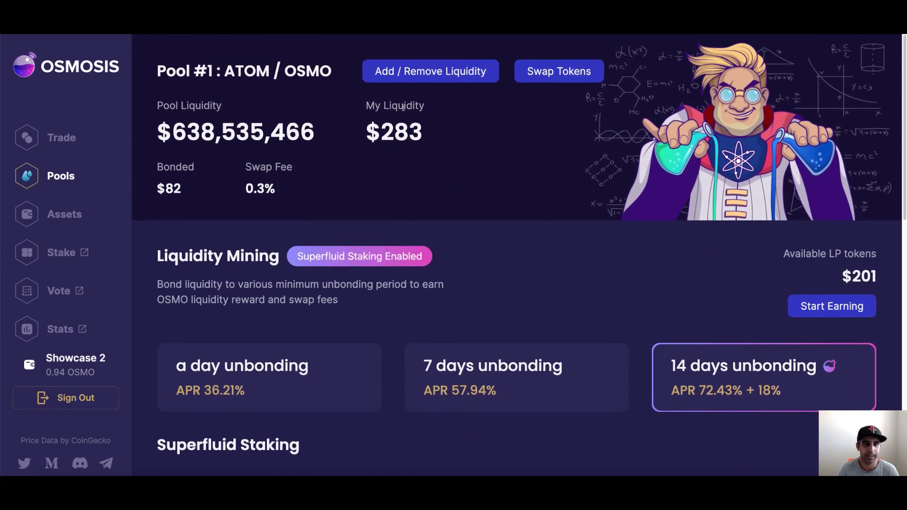
pyautogui.scroll(-1, 508, 254)
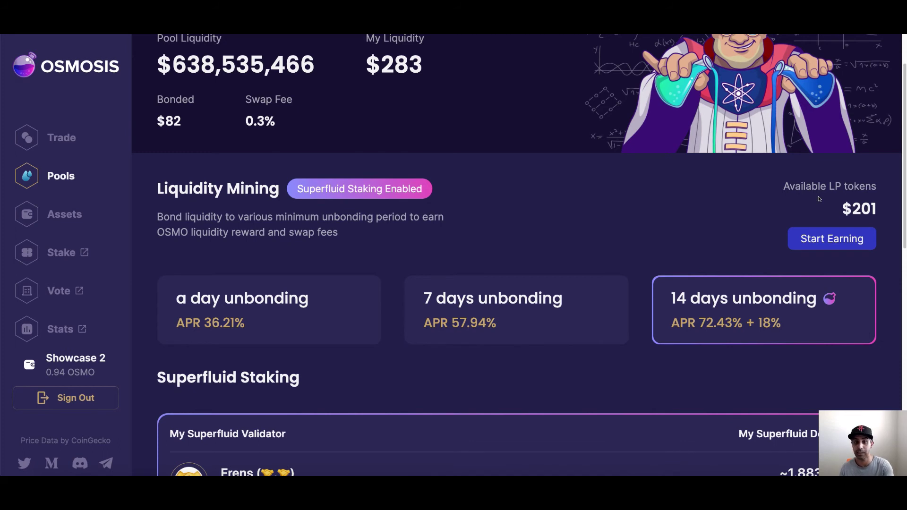
pyautogui.click(847, 240)
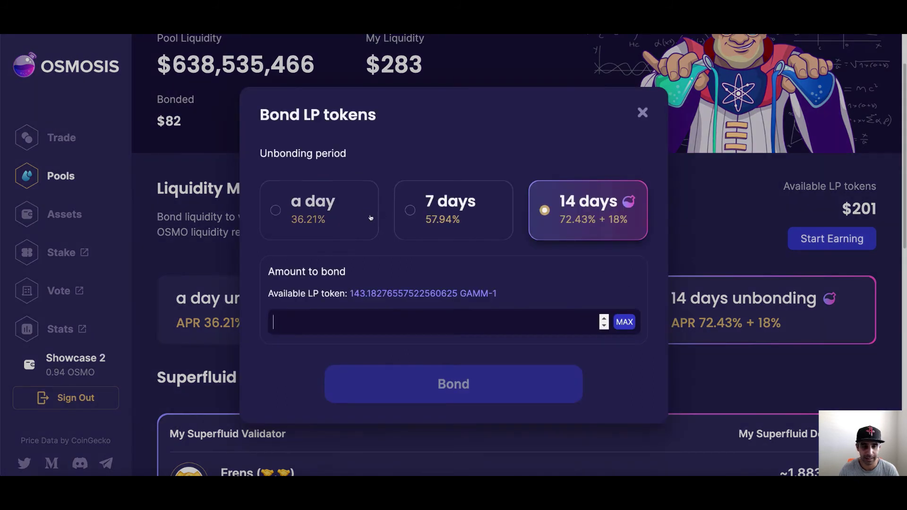
pyautogui.click(448, 212)
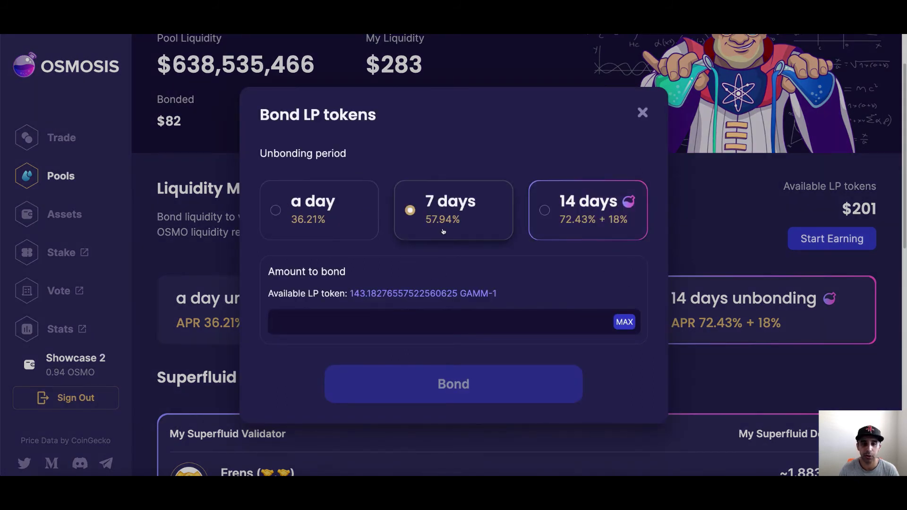
pyautogui.click(345, 209)
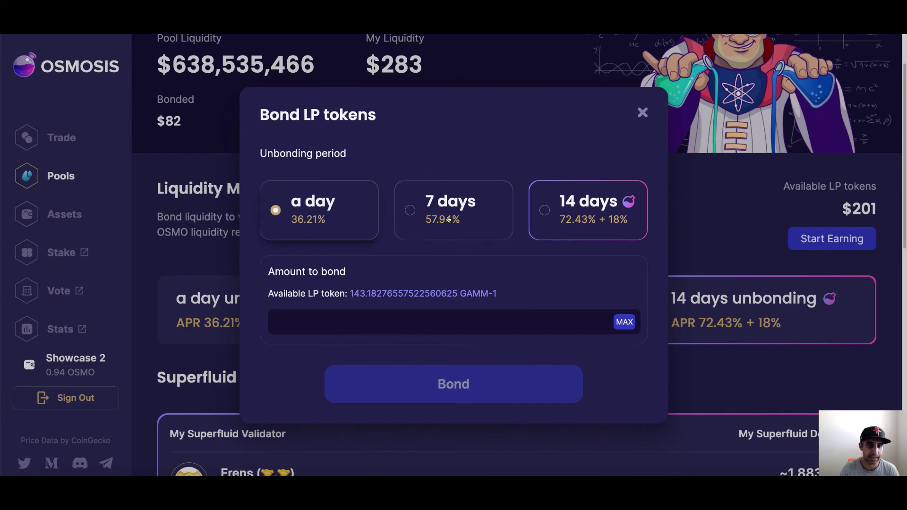
pyautogui.click(574, 230)
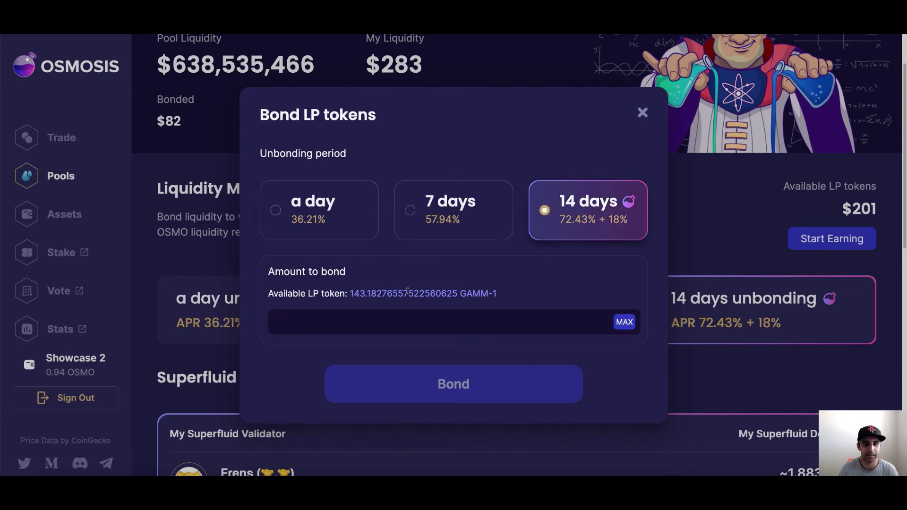
# Bond the maximum 143.18276557522560625 GAMM-1 LP tokens and approve the transaction in Keplr
pyautogui.click(624, 322)
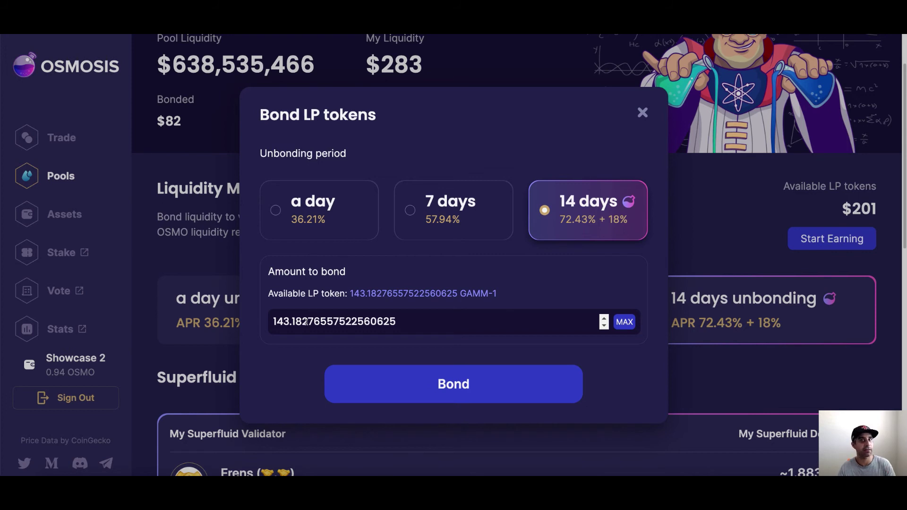
pyautogui.click(465, 396)
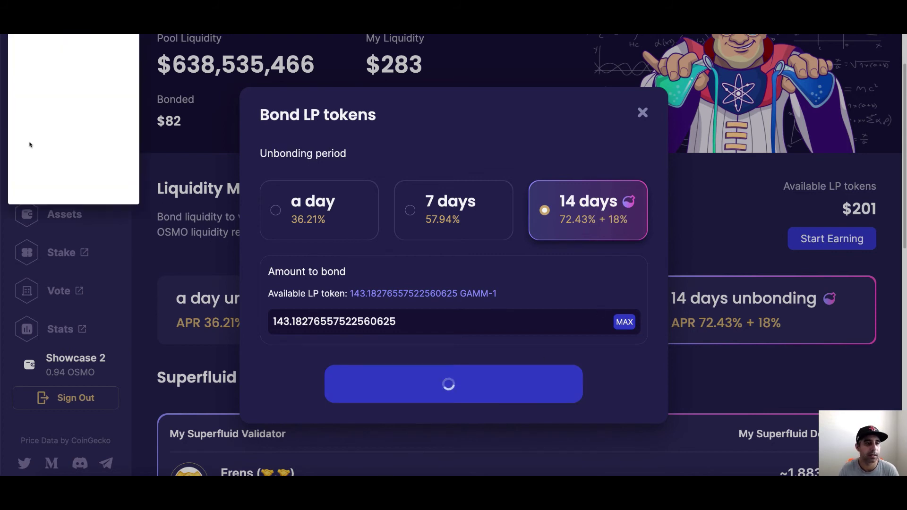
pyautogui.click(105, 201)
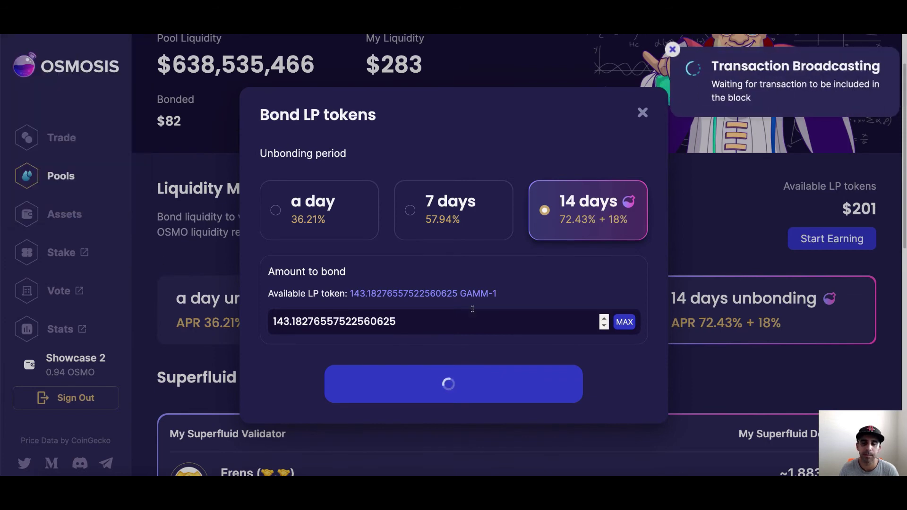
# Examine Pool #1's bonded liquidity, available LP tokens, unbonding APRs, superfluid delegation, current bondings and pool catalyst amounts
pyautogui.scroll(-1, 568, 239)
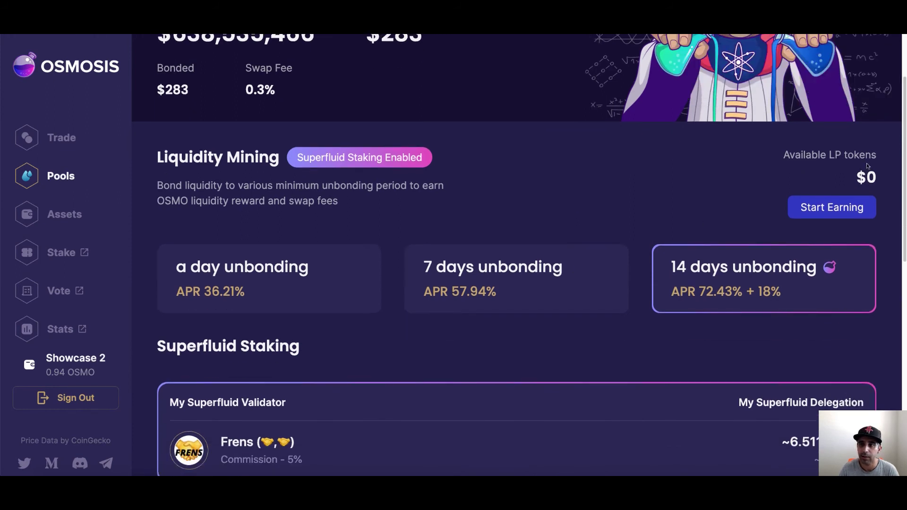
pyautogui.scroll(-5, 729, 194)
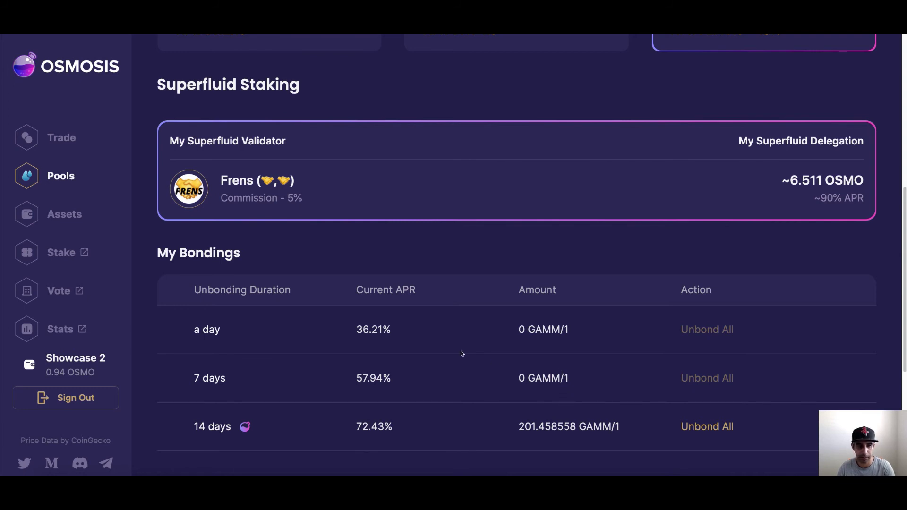
pyautogui.scroll(3, 467, 331)
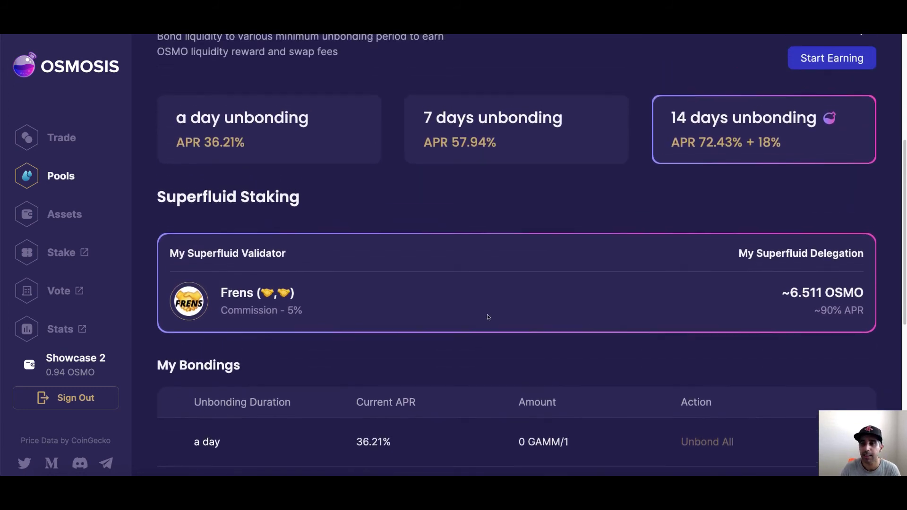
pyautogui.scroll(2, 487, 315)
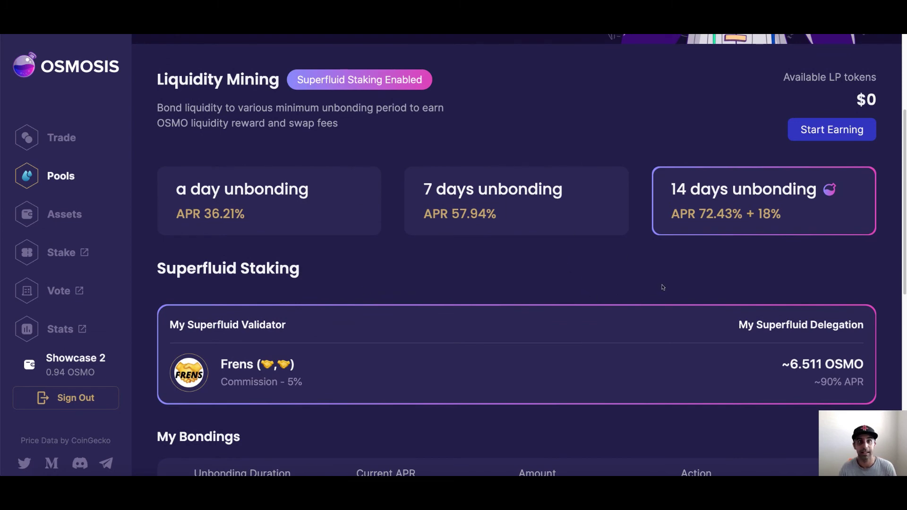
pyautogui.scroll(4, 663, 287)
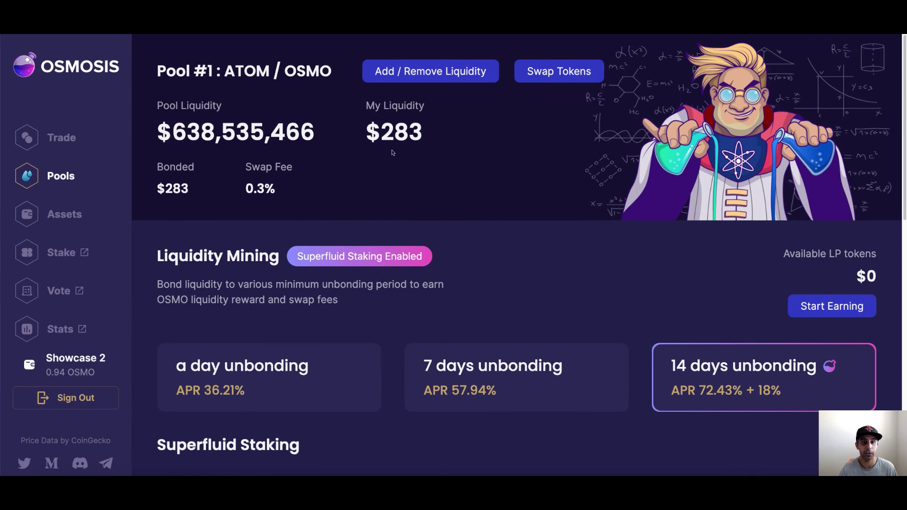
pyautogui.scroll(-2, 283, 166)
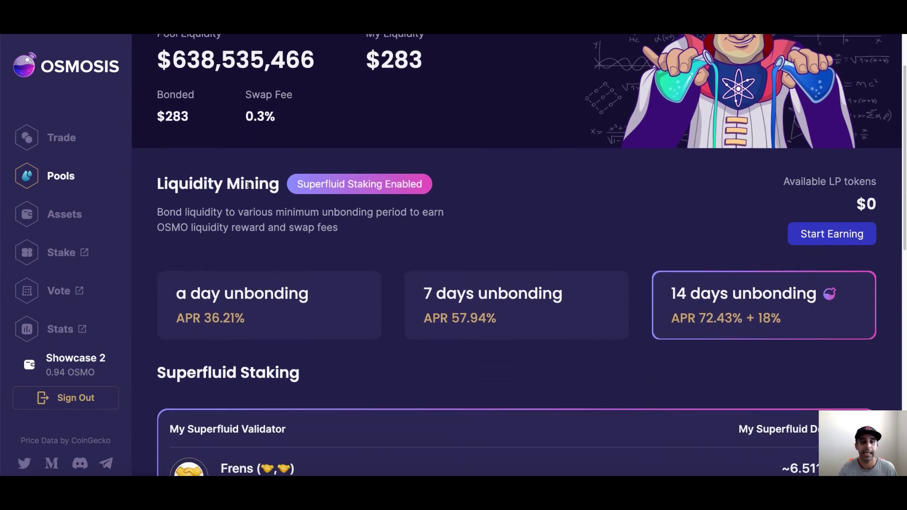
pyautogui.scroll(-5, 689, 309)
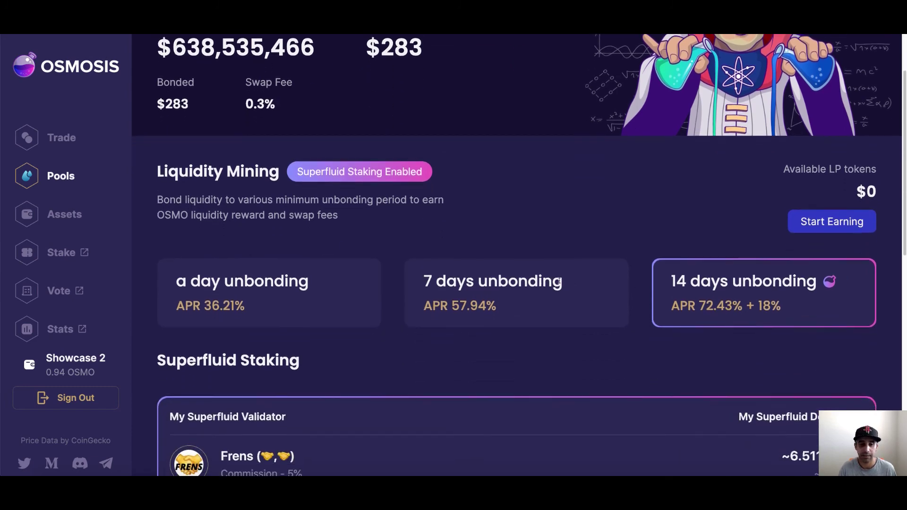
pyautogui.scroll(6, 559, 282)
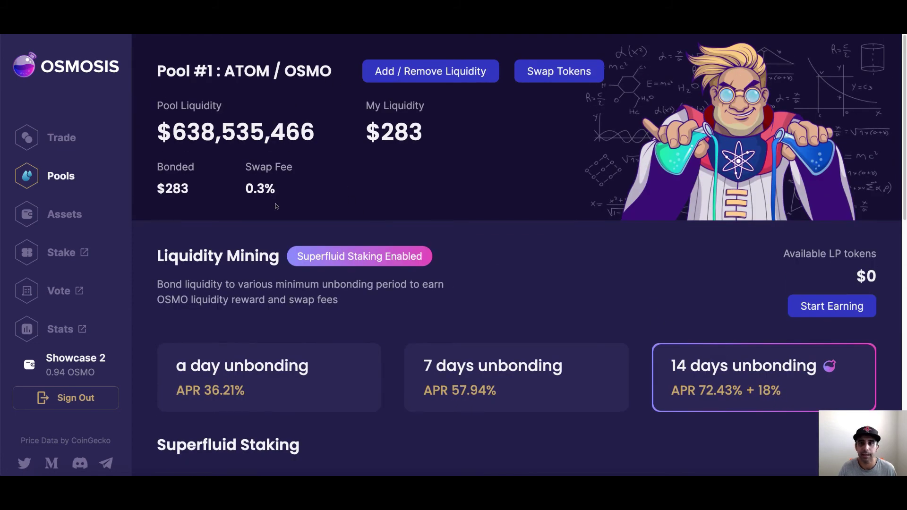
pyautogui.scroll(-6, 469, 264)
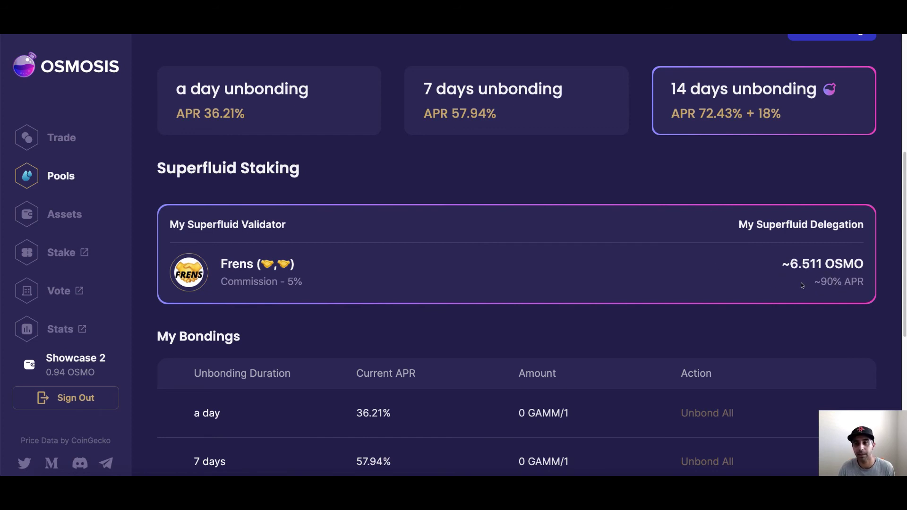
pyautogui.scroll(1, 818, 263)
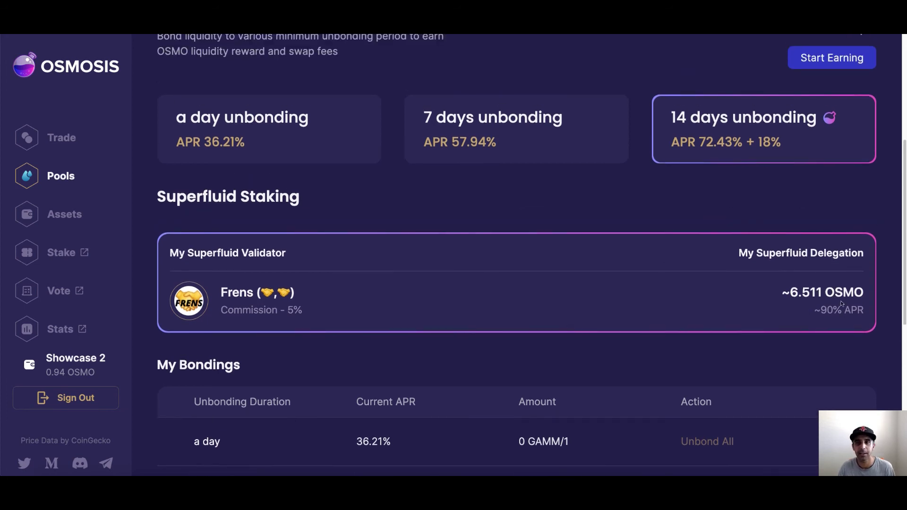
pyautogui.scroll(1, 757, 294)
pyautogui.scroll(-4, 757, 296)
pyautogui.scroll(-3, 475, 239)
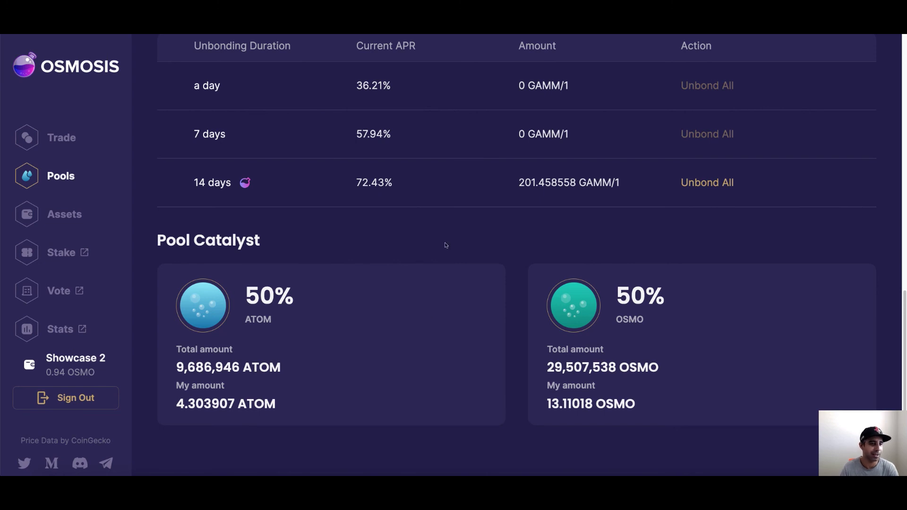
pyautogui.scroll(1, 472, 288)
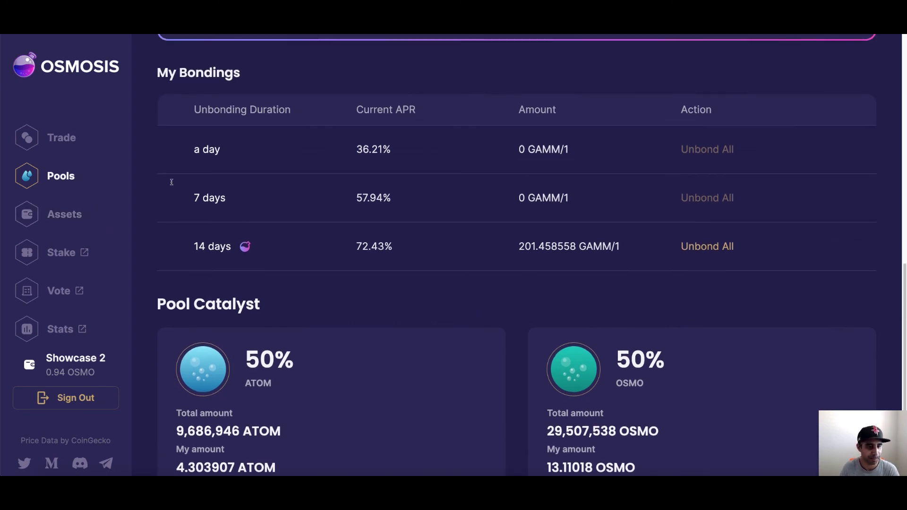
pyautogui.click(66, 250)
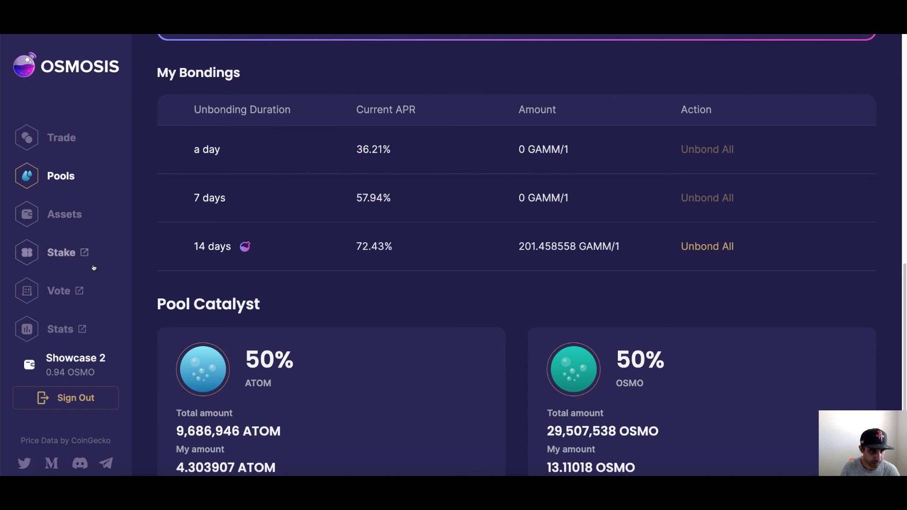
pyautogui.click(59, 322)
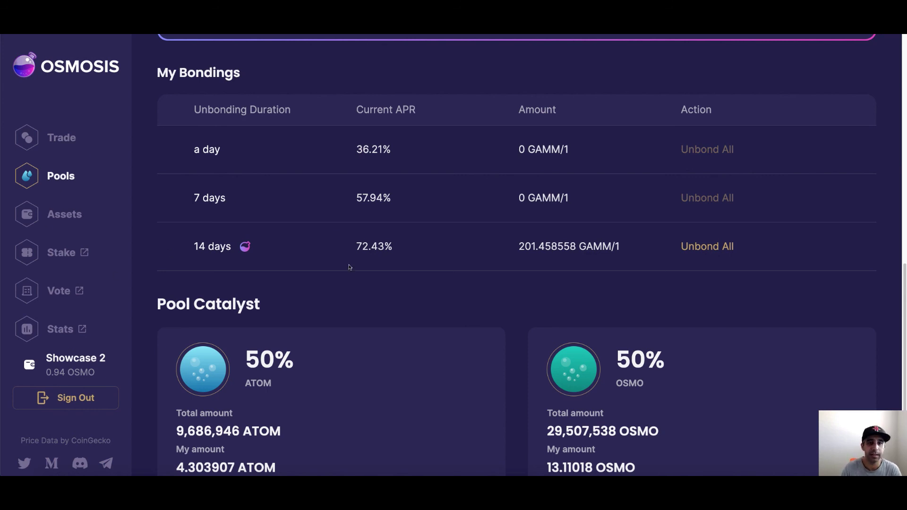
# Request unbonding of all LP tokens in Pool #1's 14 days bonding and reject the transaction in Keplr
pyautogui.scroll(1, 369, 274)
pyautogui.scroll(5, 577, 154)
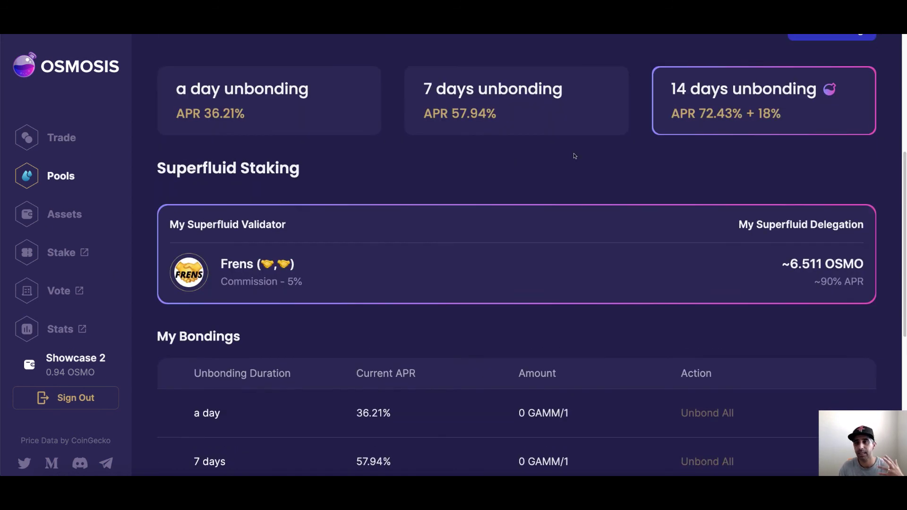
pyautogui.scroll(3, 574, 156)
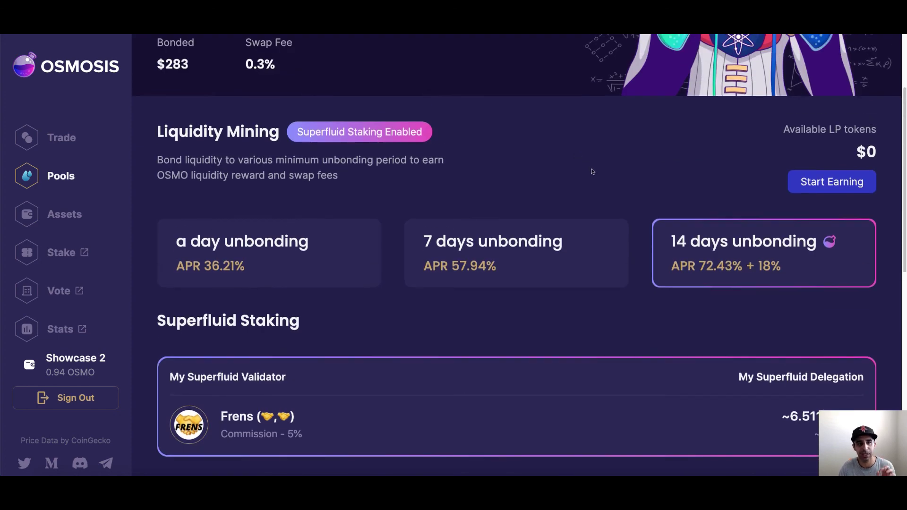
pyautogui.scroll(-8, 592, 171)
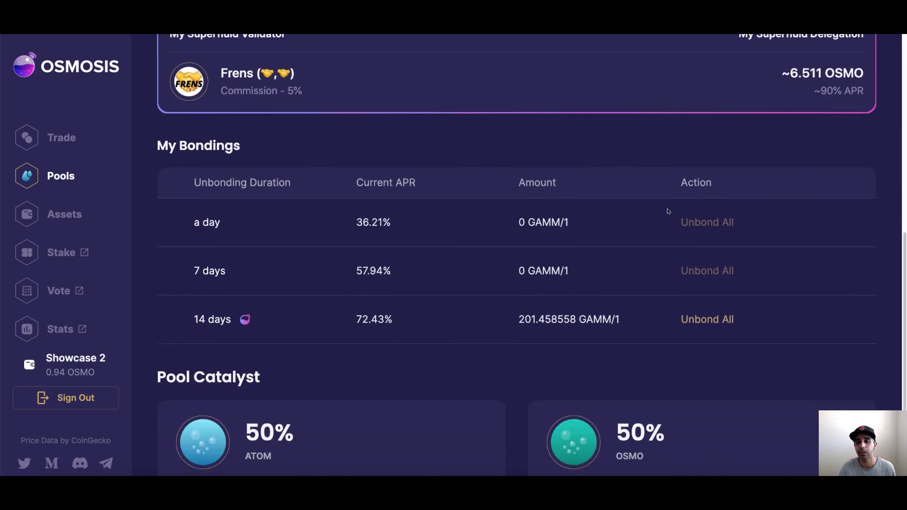
pyautogui.click(720, 266)
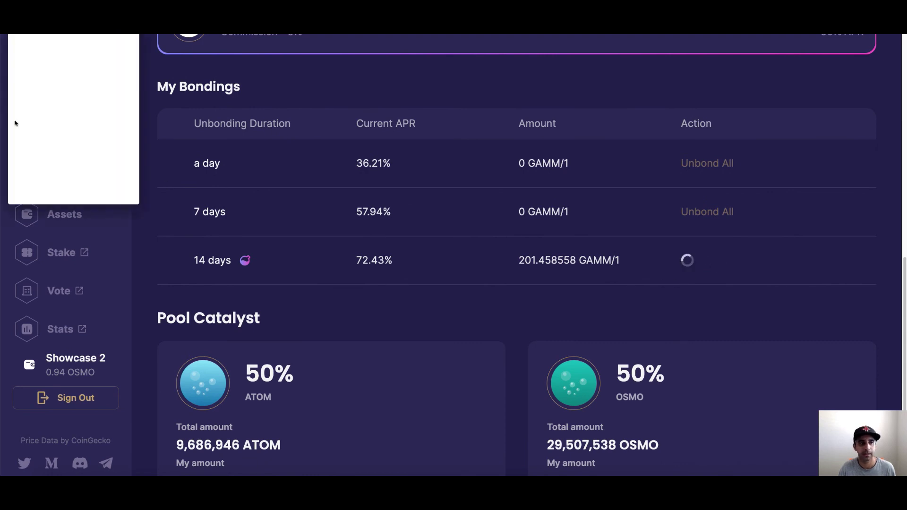
pyautogui.click(37, 199)
# Review Pool #1's liquidity summary and return to the Trade page for swapping tokens
pyautogui.scroll(7, 727, 244)
pyautogui.scroll(2, 714, 189)
pyautogui.scroll(4, 534, 210)
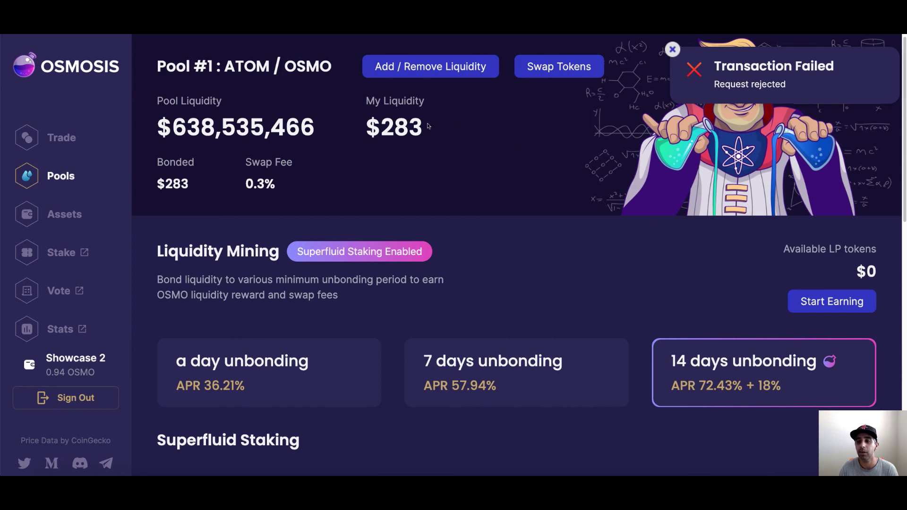
pyautogui.click(58, 141)
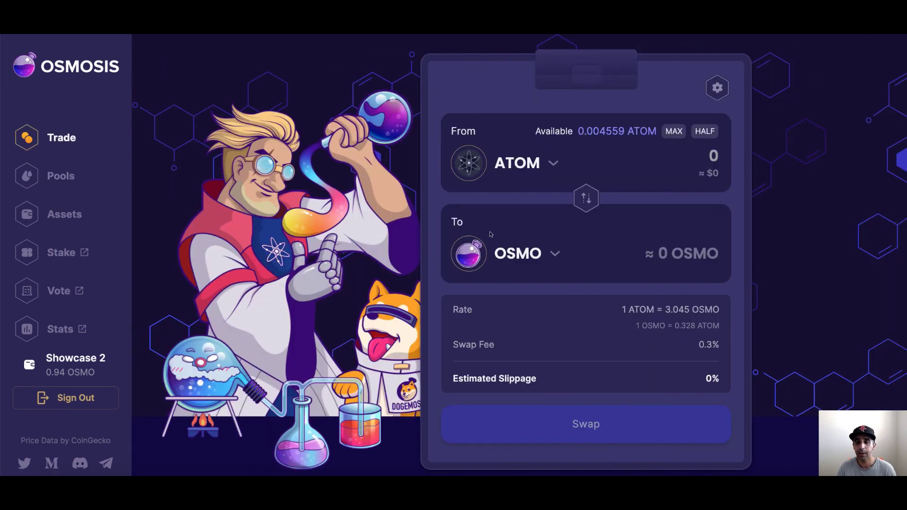